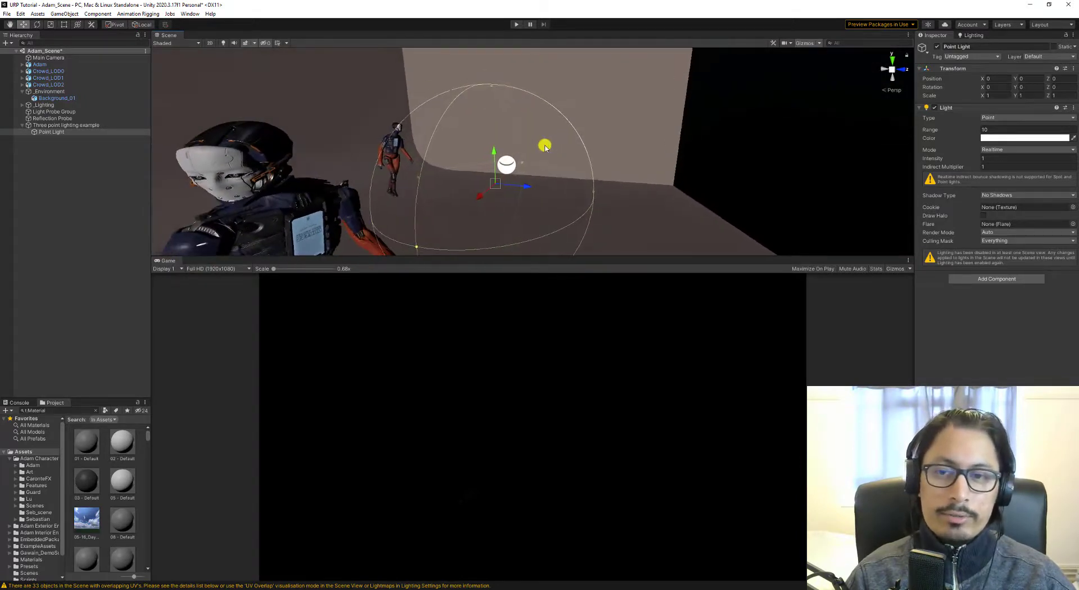
# - Align the Point Light to the scene view and place it in front of the character, about X 16.98, Y 6.74
pyautogui.hotkey('ctrl', 'shift', 'f')
pyautogui.scroll(-5, 485, 160)
pyautogui.keyDown('alt'); pyautogui.moveTo(485, 160); pyautogui.dragTo(533, 208); pyautogui.keyUp('alt')
pyautogui.moveTo(521, 152)
pyautogui.mouseDown()
pyautogui.moveTo(535, 145)
pyautogui.moveTo(526, 170)
pyautogui.moveTo(547, 153)
pyautogui.moveTo(533, 149)
pyautogui.mouseUp()
pyautogui.keyDown('alt'); pyautogui.moveTo(533, 148); pyautogui.dragTo(427, 144); pyautogui.keyUp('alt')
pyautogui.press('f')
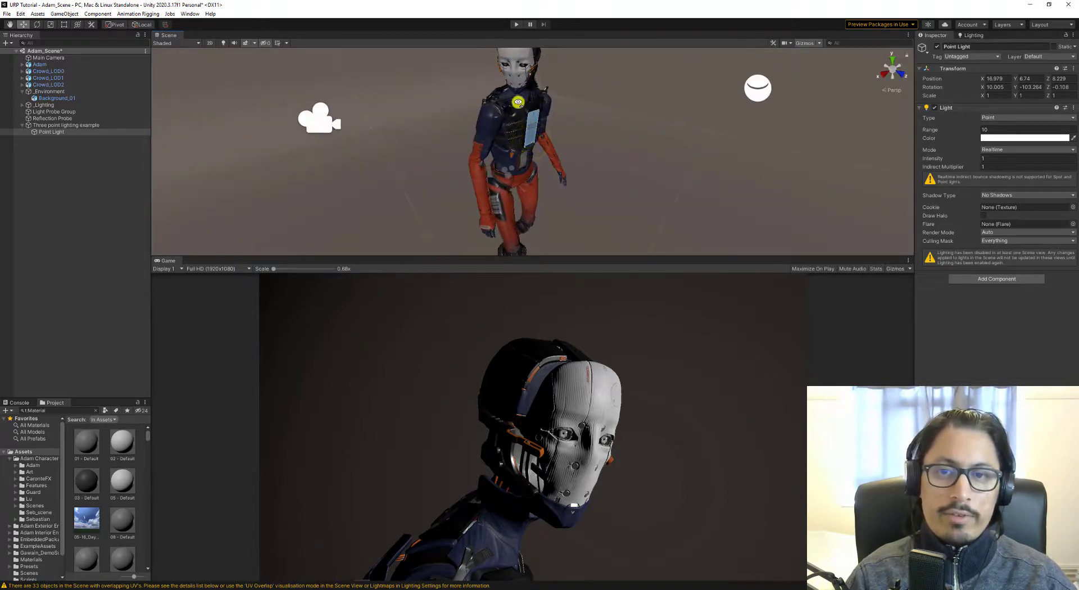
# - Shift the Point Light further to the side of the character's face, about X 16.51, Y 6.66, undoing the last excess move
pyautogui.keyDown('alt'); pyautogui.moveTo(518, 101); pyautogui.dragTo(587, 134); pyautogui.keyUp('alt')
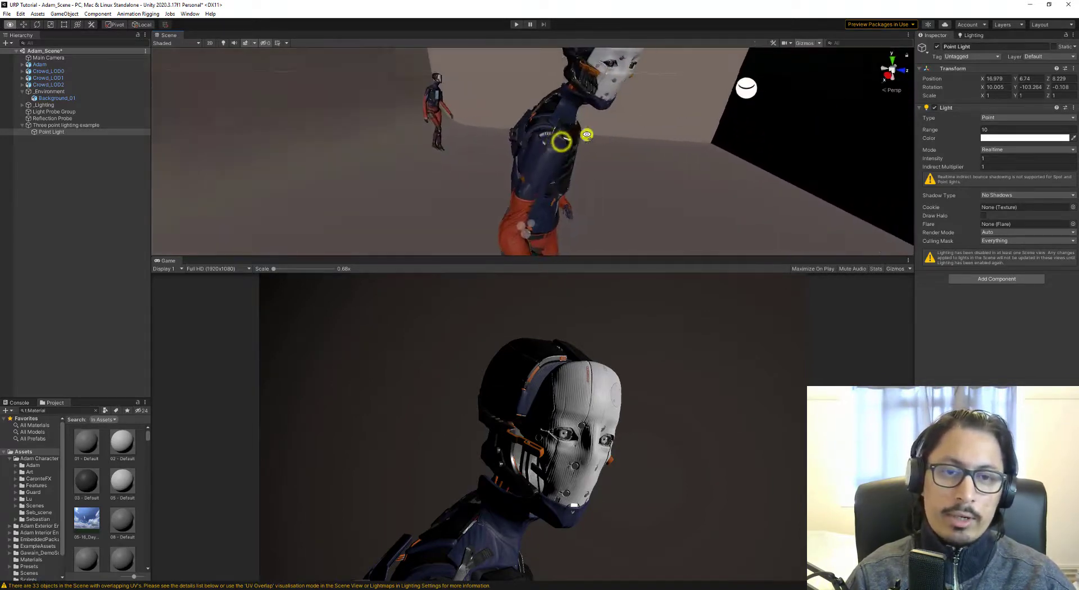
pyautogui.moveTo(587, 134); pyautogui.dragTo(588, 116, button='right')
pyautogui.press('s')
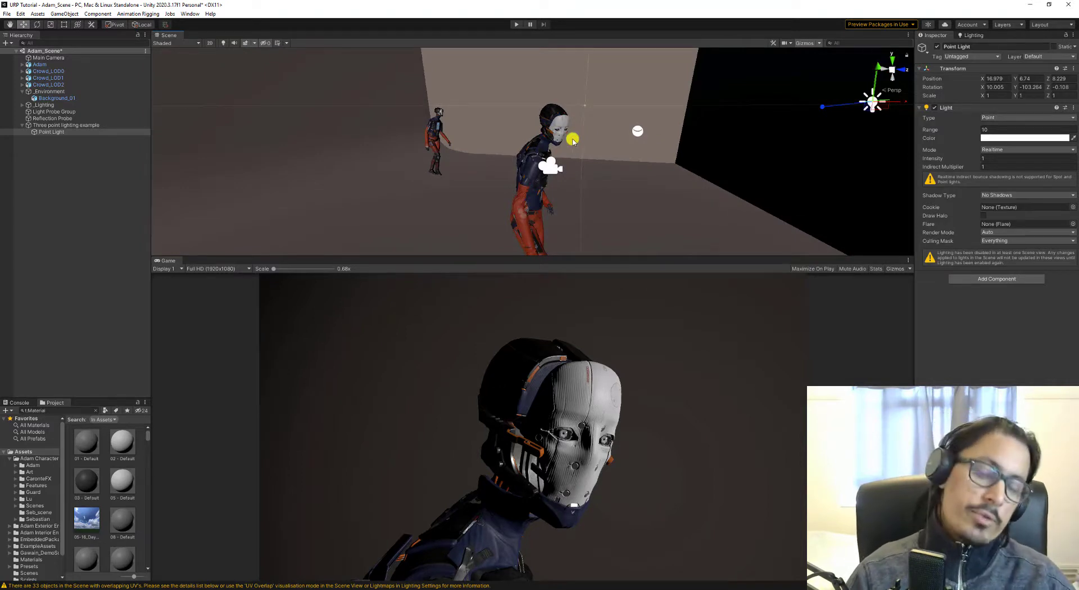
pyautogui.keyDown('alt'); pyautogui.moveTo(582, 136); pyautogui.dragTo(541, 136); pyautogui.keyUp('alt')
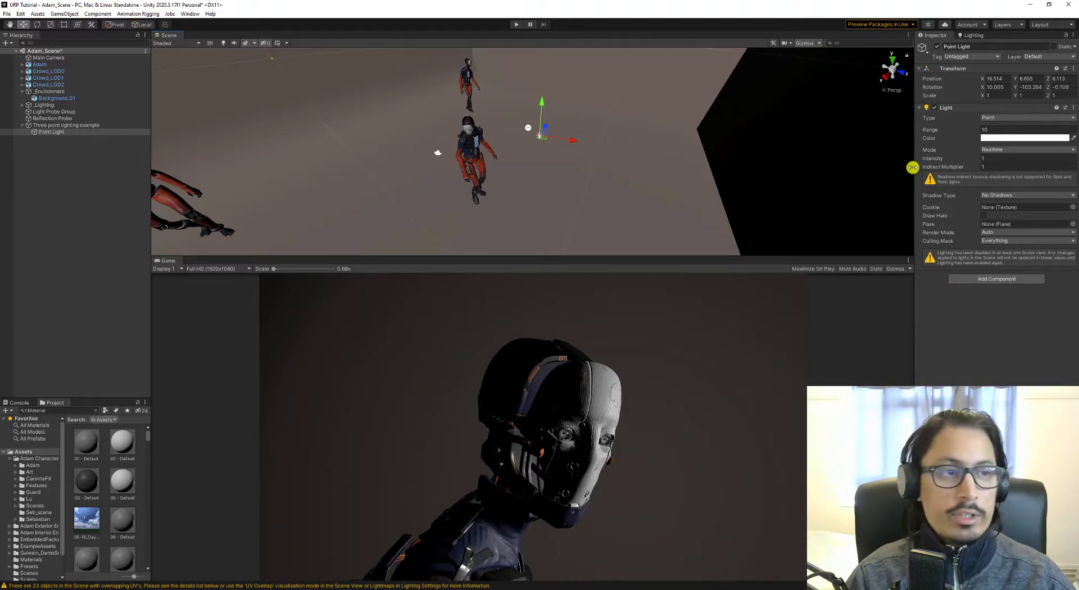
pyautogui.moveTo(521, 176); pyautogui.dragTo(547, 169, button='right')
pyautogui.moveTo(513, 145); pyautogui.dragTo(789, 153)
pyautogui.hotkey('ctrl', 'z')
# - Set the Point Light's intensity to 2.5 and reduce its range to 1.99
pyautogui.click(994, 159)
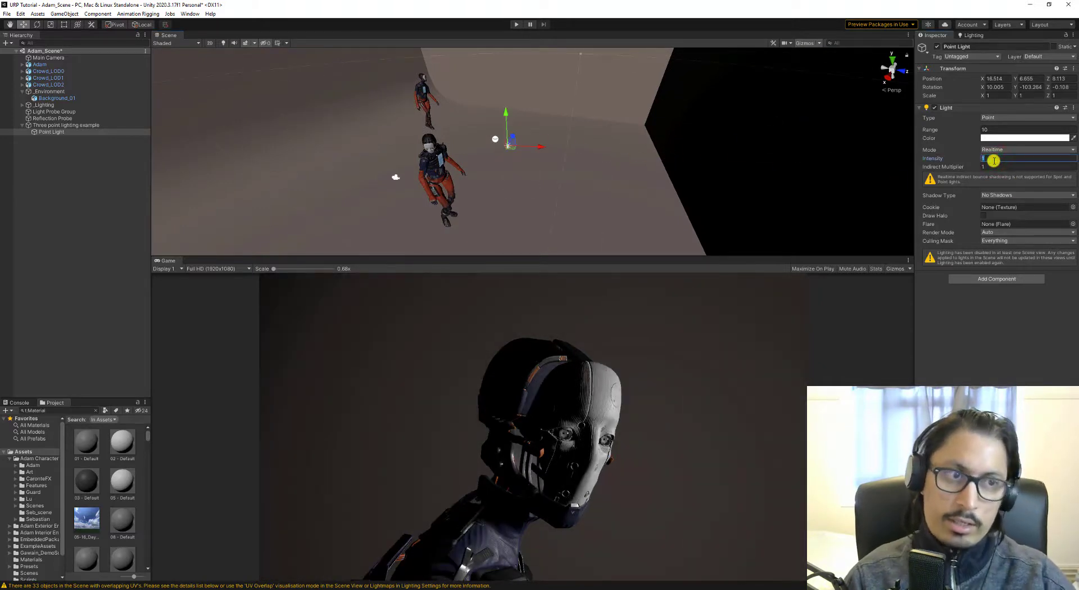
pyautogui.moveTo(949, 158); pyautogui.dragTo(943, 159)
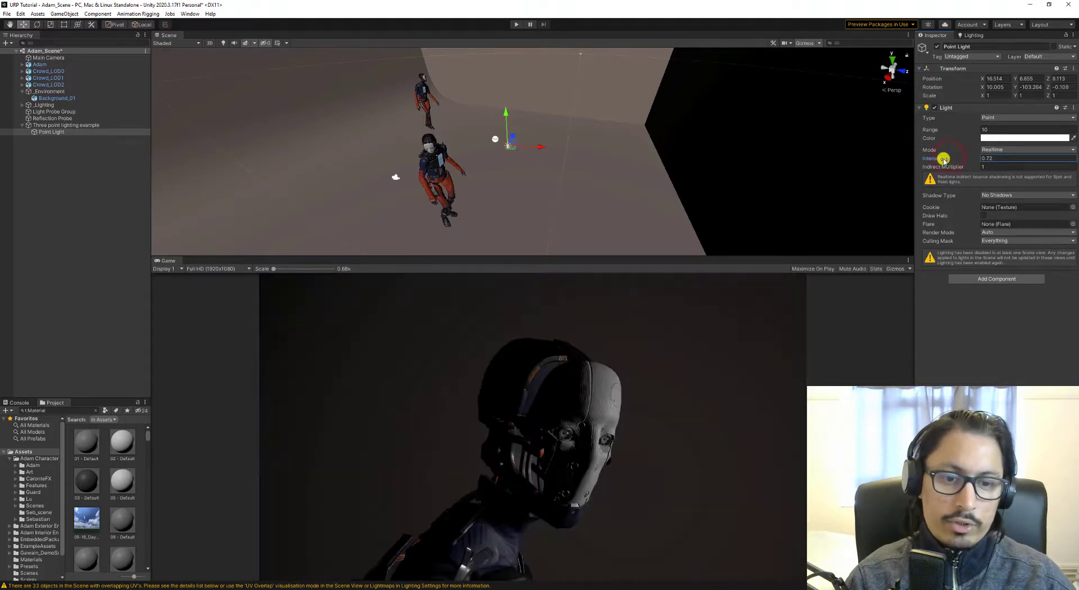
pyautogui.write('2.5')
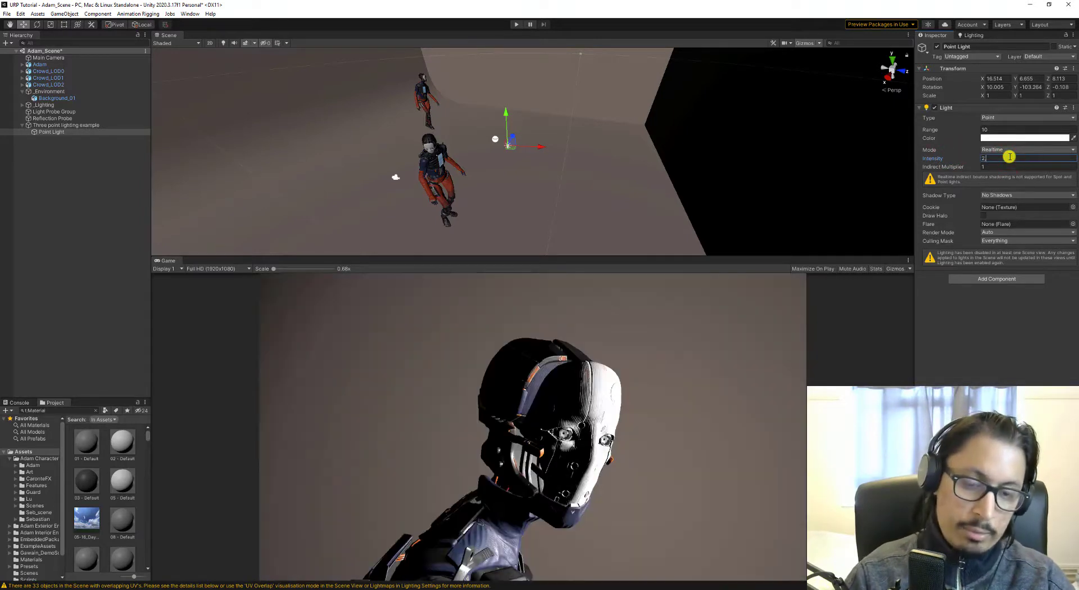
pyautogui.keyDown('alt'); pyautogui.moveTo(625, 192); pyautogui.dragTo(634, 189); pyautogui.keyUp('alt')
pyautogui.moveTo(952, 132); pyautogui.dragTo(848, 158)
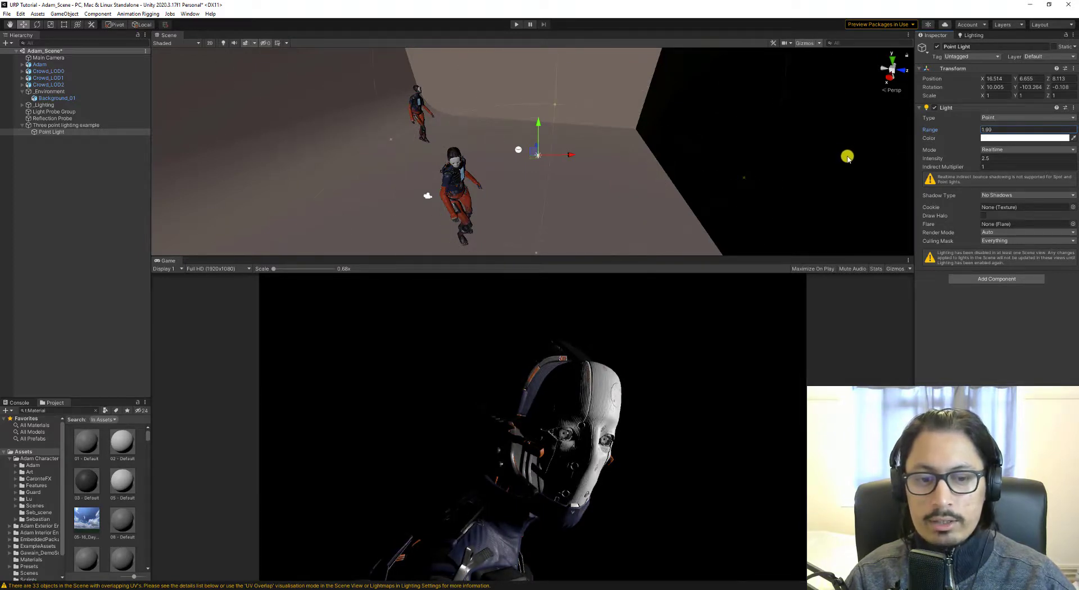
# - Change the Point Light's color to a pale mint green (CDF8E3)
pyautogui.click(988, 139)
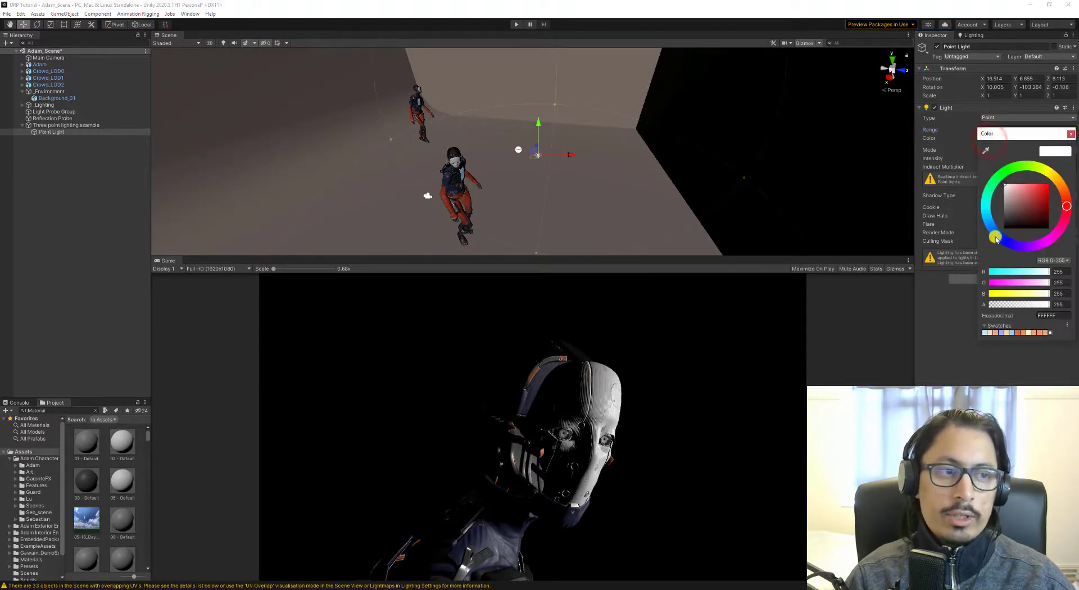
pyautogui.click(991, 187)
pyautogui.click(1030, 185)
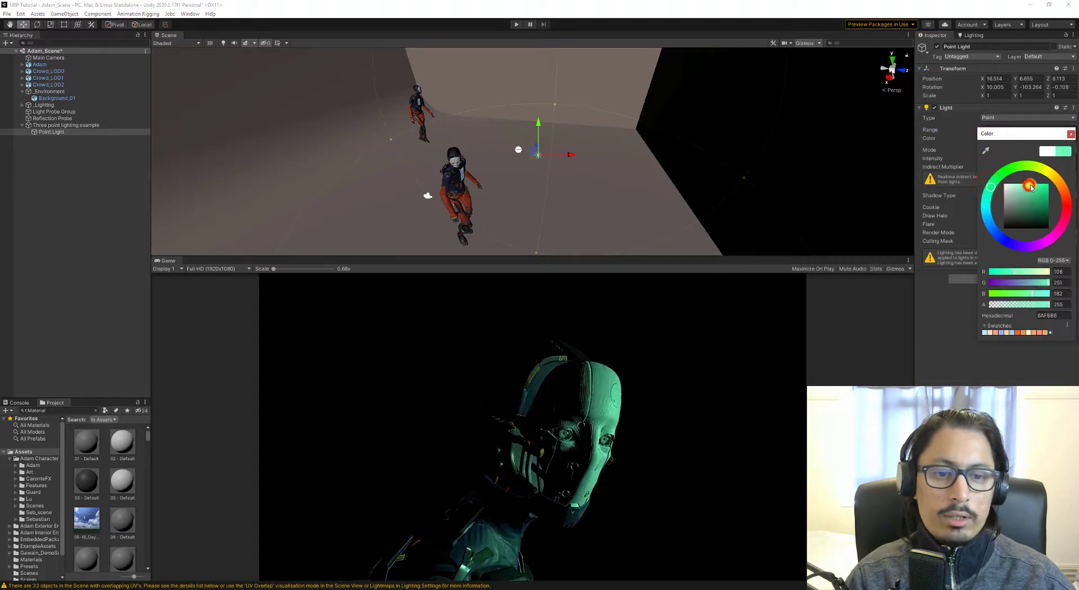
pyautogui.moveTo(1031, 187); pyautogui.dragTo(1012, 190)
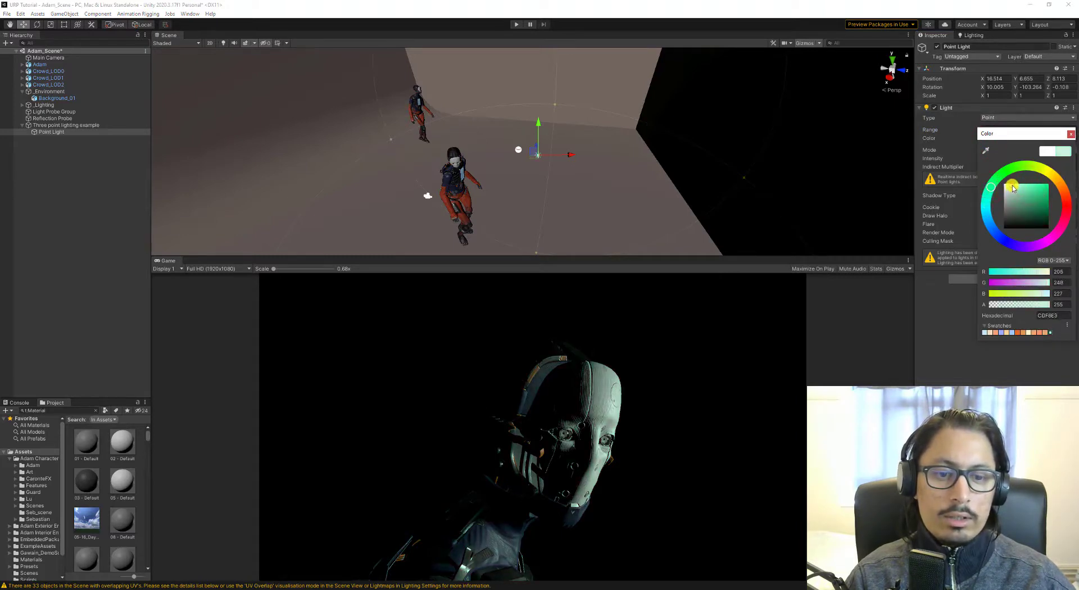
pyautogui.click(682, 165)
# - Add a Spotlight as a child of the Three point lighting example object
pyautogui.keyDown('alt'); pyautogui.moveTo(579, 168); pyautogui.dragTo(513, 181); pyautogui.keyUp('alt')
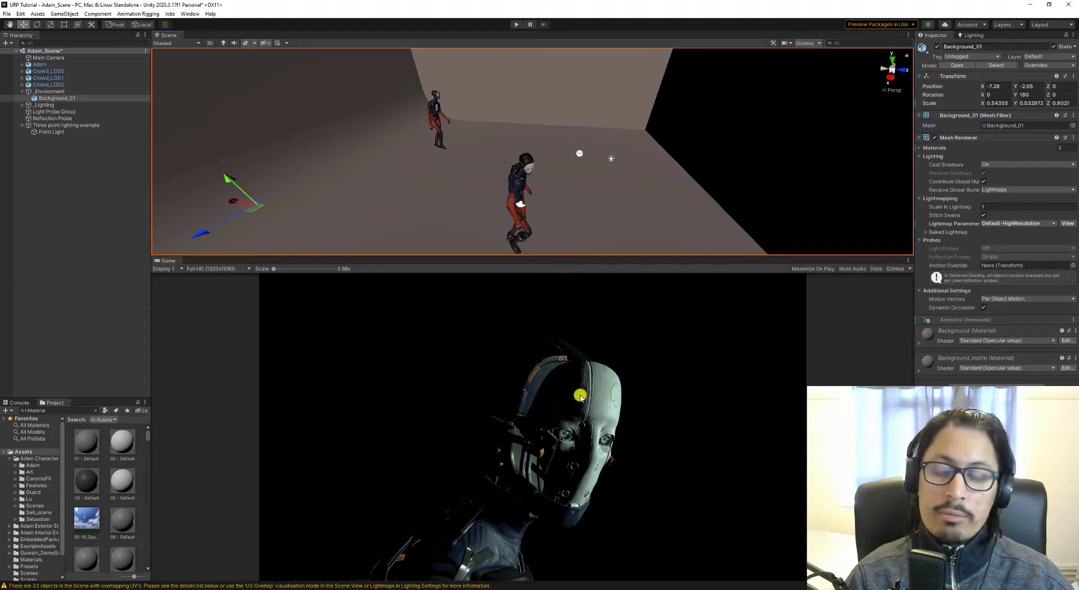
pyautogui.click(62, 126)
pyautogui.rightClick(63, 127)
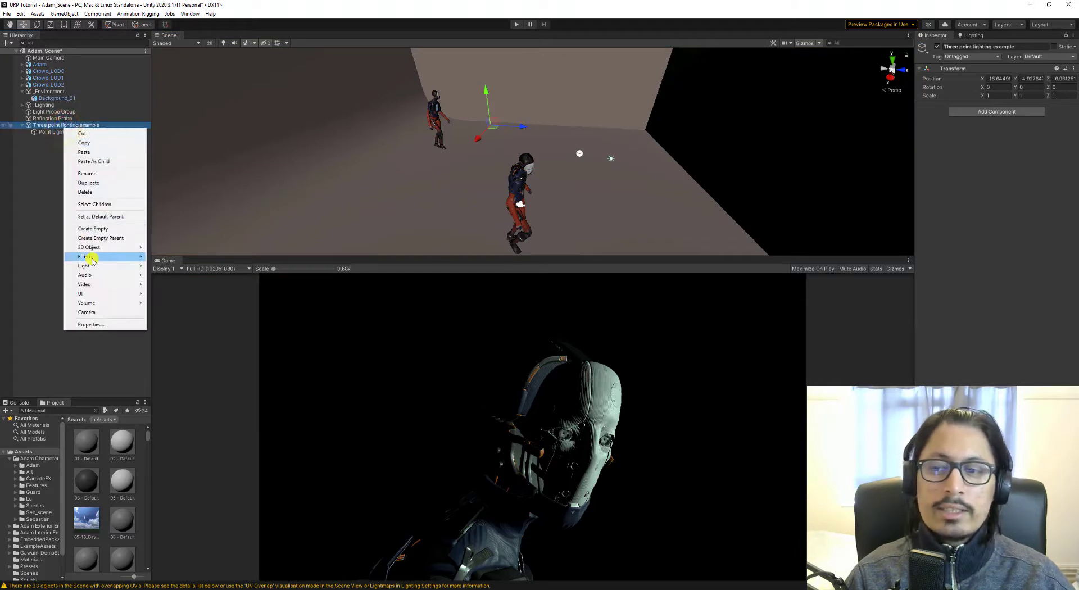
pyautogui.moveTo(96, 267)
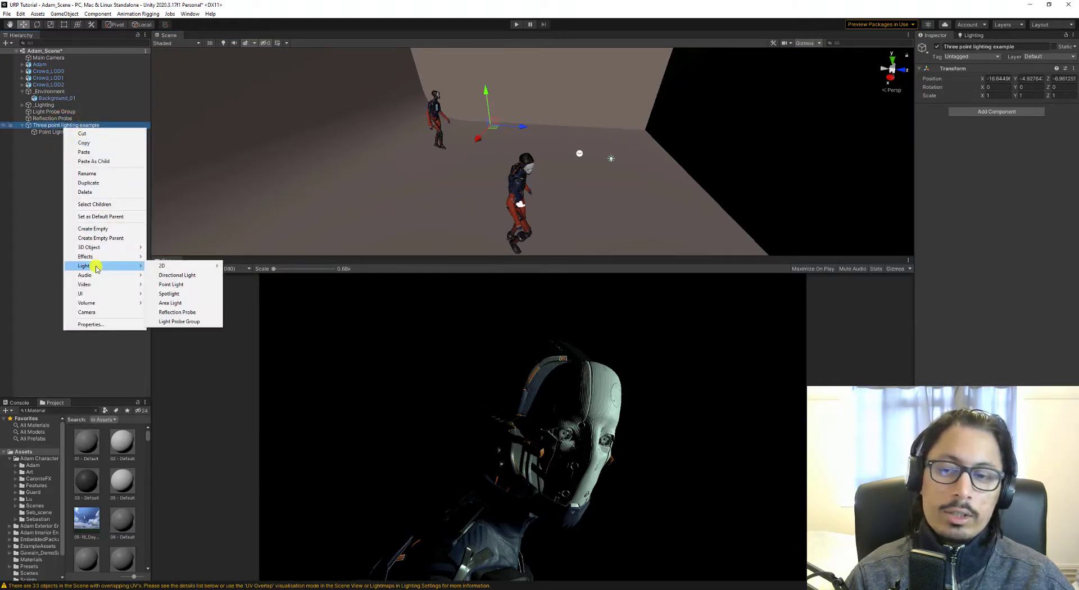
pyautogui.click(201, 297)
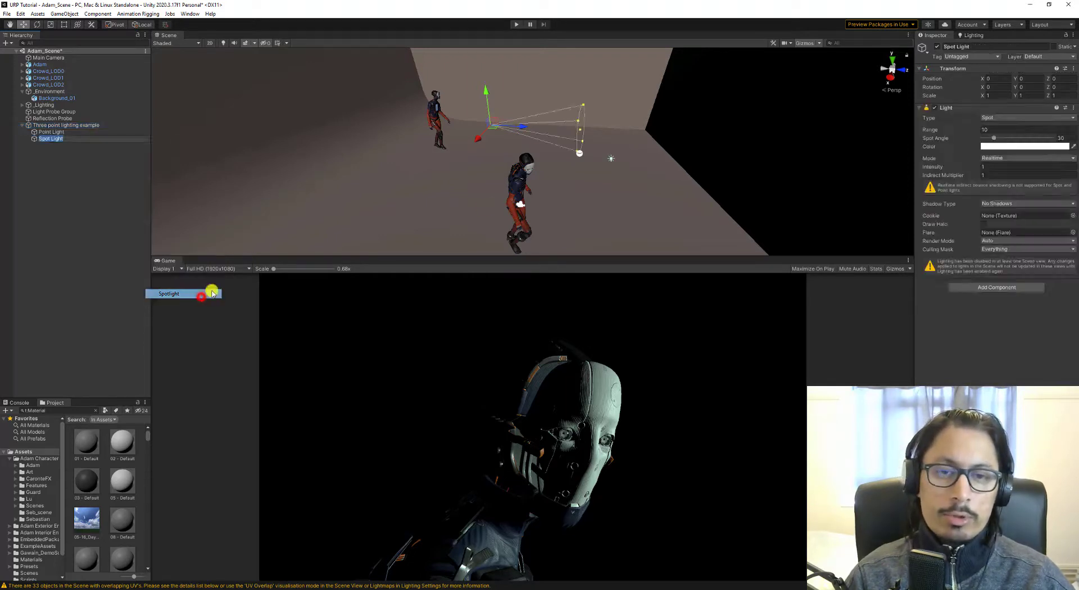
# - Align the Spot Light with a view facing the character from the front, about X 17.82, Y 6.71
pyautogui.moveTo(528, 193); pyautogui.dragTo(604, 140, button='right')
pyautogui.press('a')
pyautogui.press('w')
pyautogui.press('s')
pyautogui.press('w')
pyautogui.moveTo(557, 166); pyautogui.dragTo(578, 160, button='right')
pyautogui.hotkey('ctrl', 'shift', 'f')
pyautogui.scroll(-3, 582, 148)
pyautogui.hotkey('ctrl', 'shift', 'f')
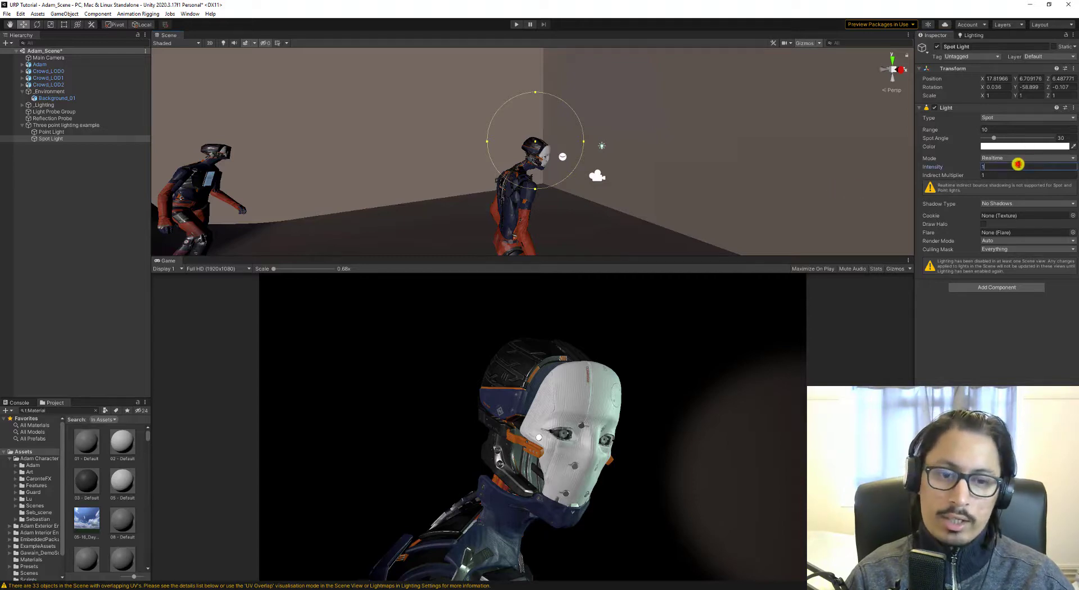
# - Set the Spot Light's intensity to 0.5 and its range to 5.48
pyautogui.write('0.5')
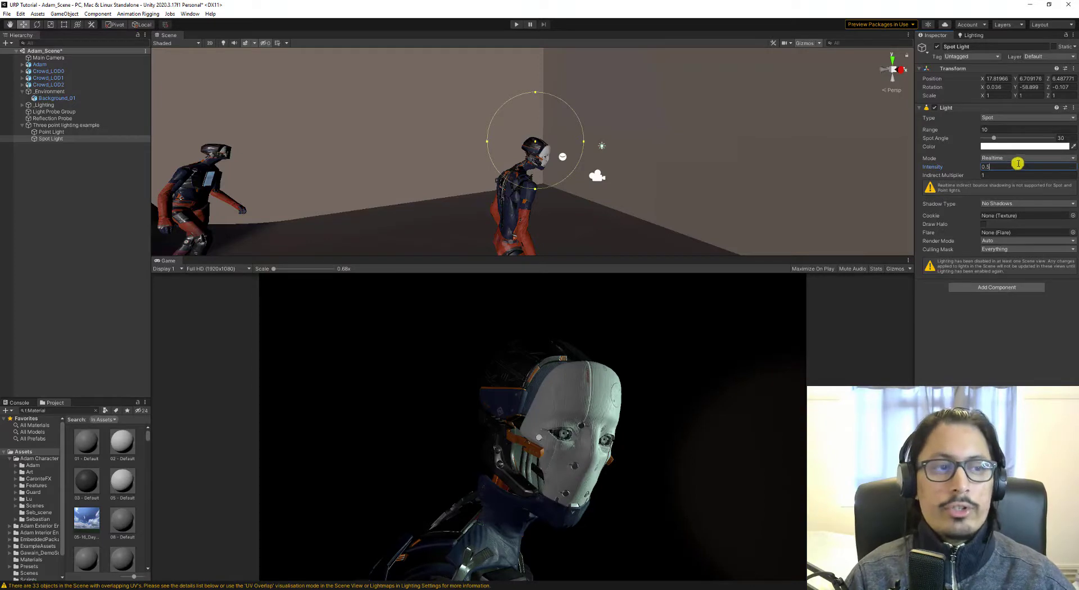
pyautogui.moveTo(954, 131); pyautogui.dragTo(928, 132)
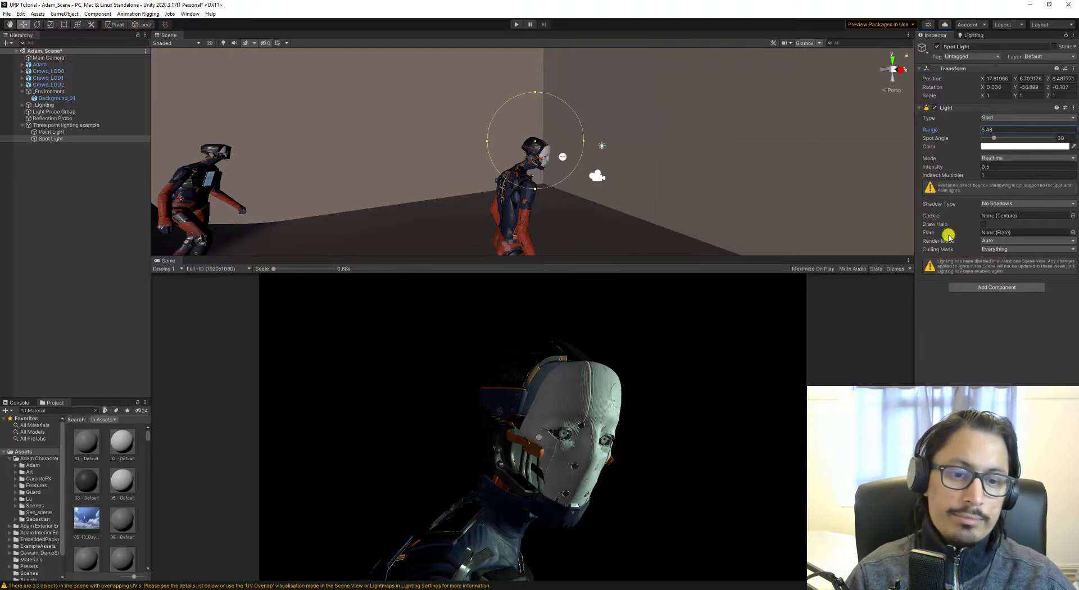
# - Change the Spot Light's color to a pale cyan (C4F2F3)
pyautogui.click(1003, 148)
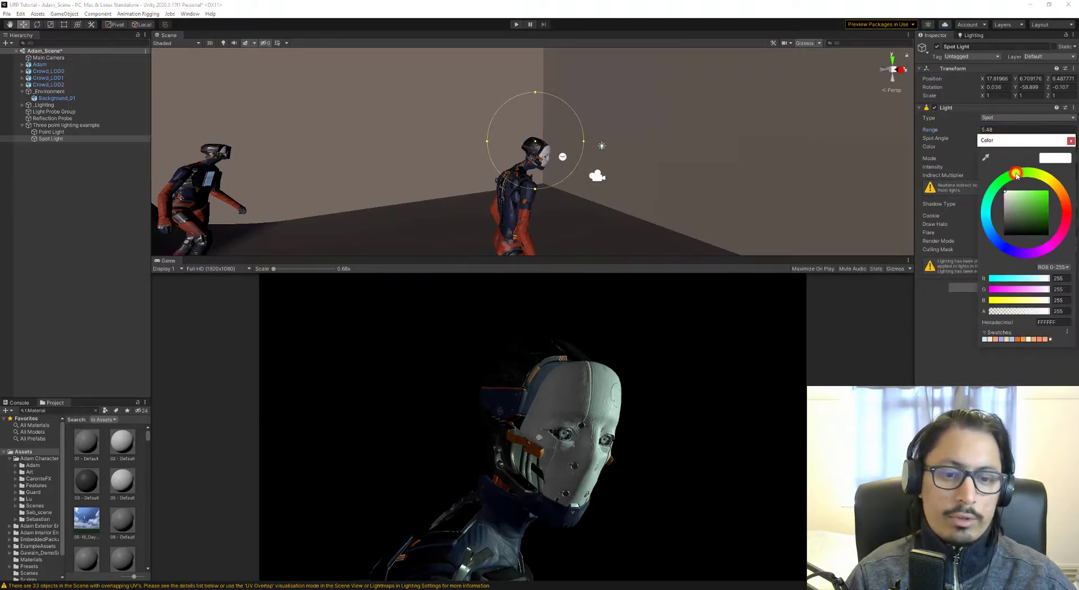
pyautogui.click(1027, 192)
pyautogui.moveTo(1023, 195)
pyautogui.mouseDown()
pyautogui.moveTo(990, 213)
pyautogui.moveTo(1012, 195)
pyautogui.mouseUp()
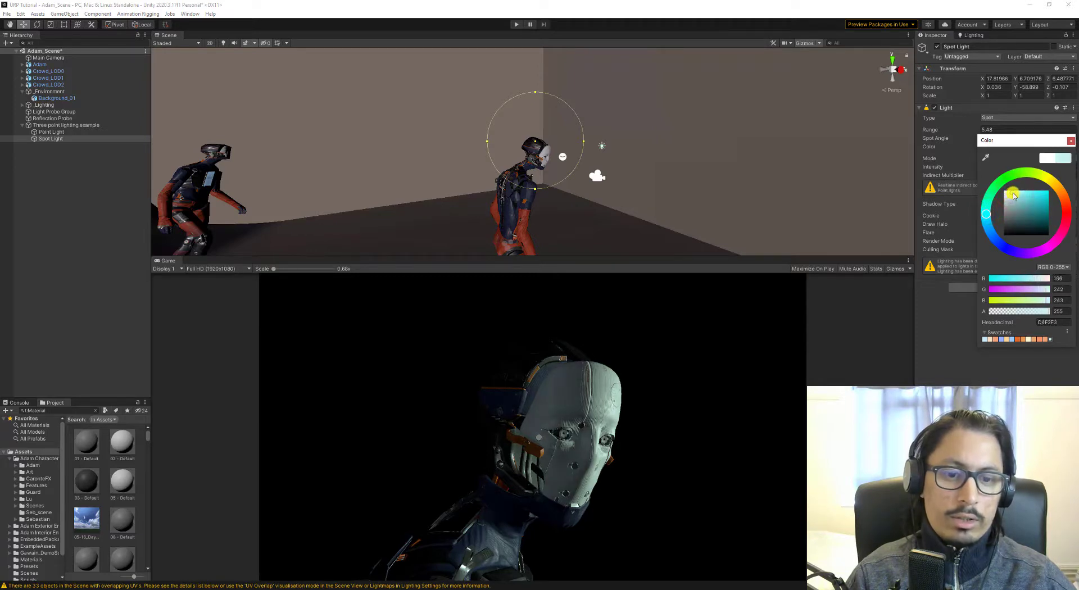
pyautogui.click(711, 157)
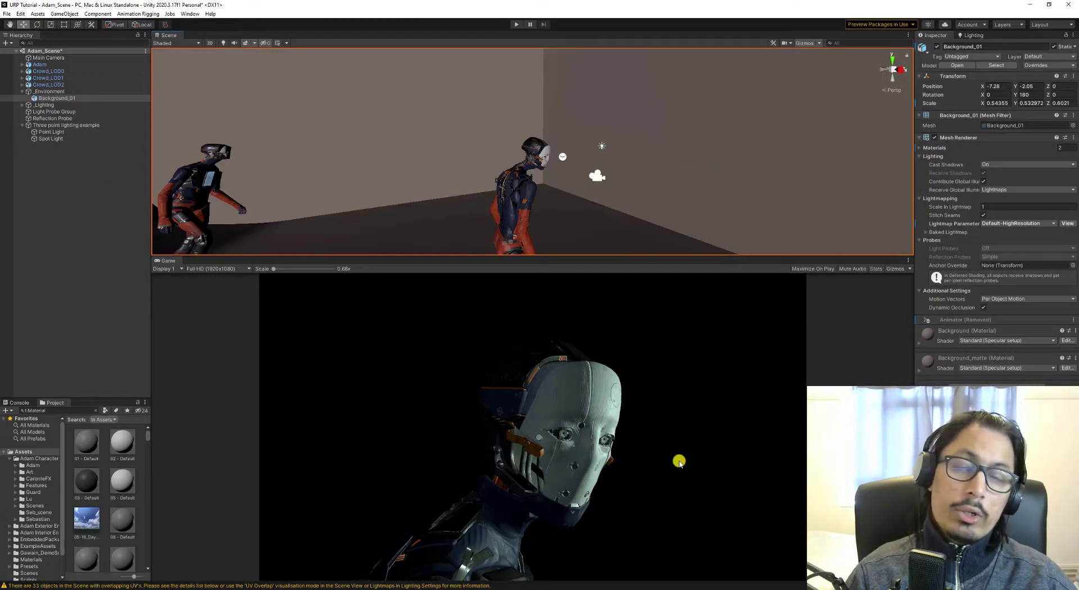
# - Add a second Point Light under Three point lighting example and align it to the view, about X 14.08, Y 6.93
pyautogui.click(55, 126)
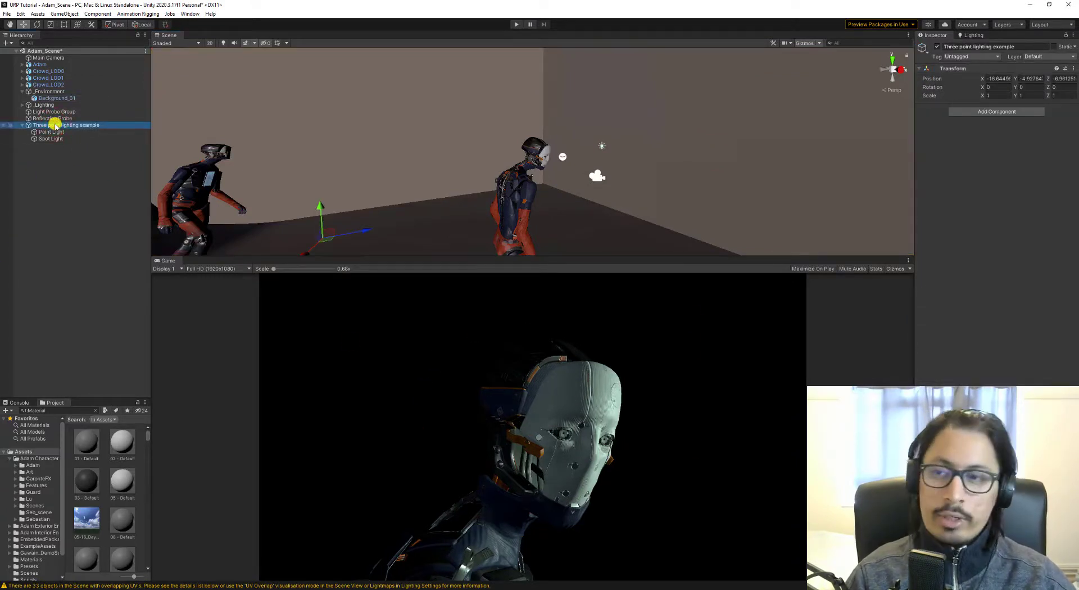
pyautogui.rightClick(55, 126)
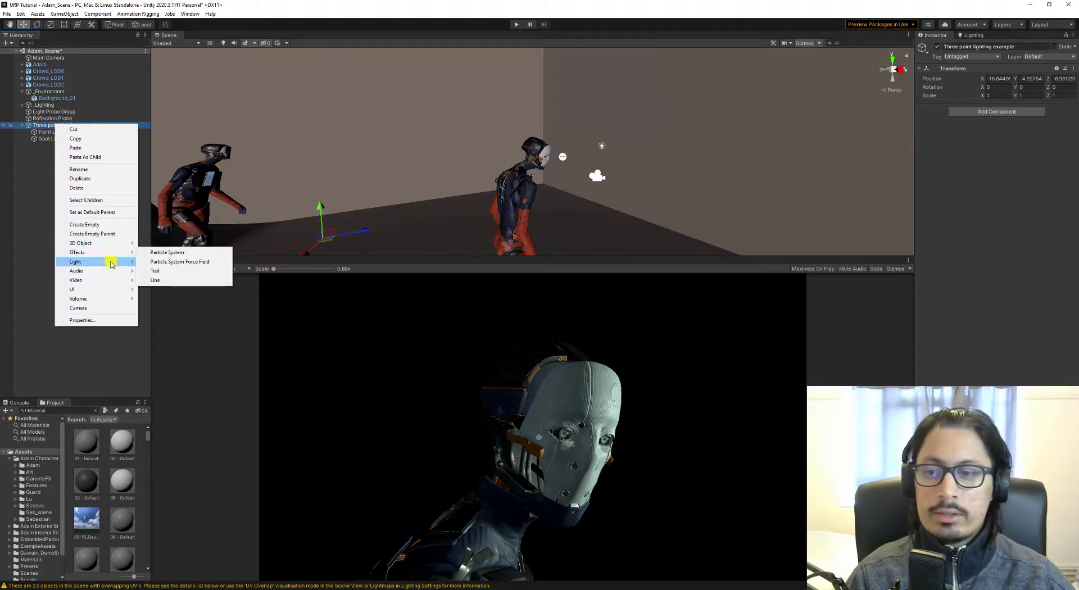
pyautogui.click(163, 280)
pyautogui.keyDown('alt'); pyautogui.moveTo(405, 163); pyautogui.dragTo(366, 166); pyautogui.keyUp('alt')
pyautogui.hotkey('ctrl', 'shift', 'f')
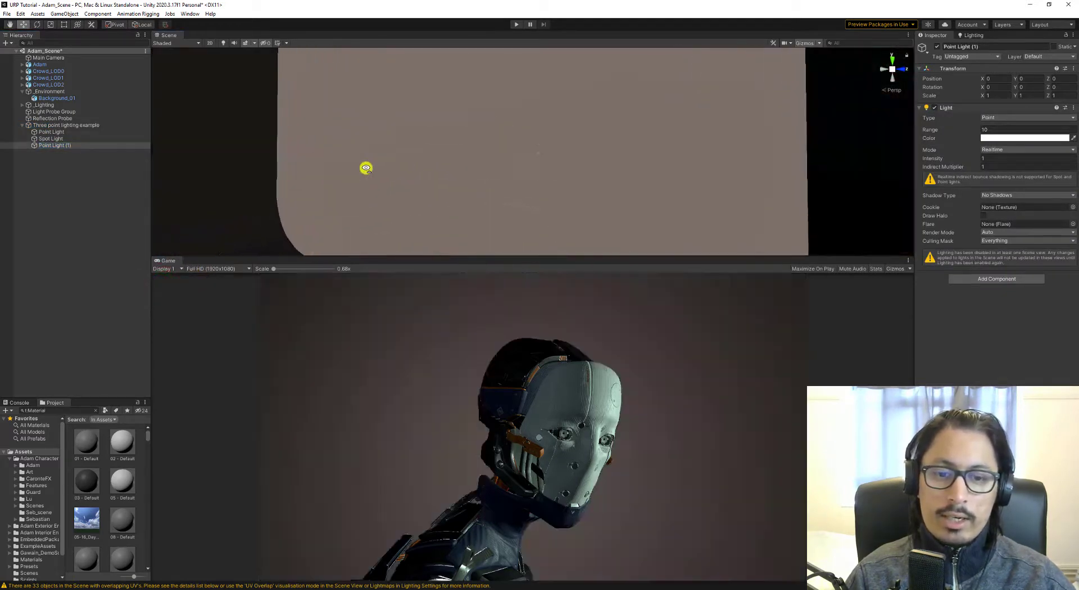
pyautogui.scroll(-8, 366, 170)
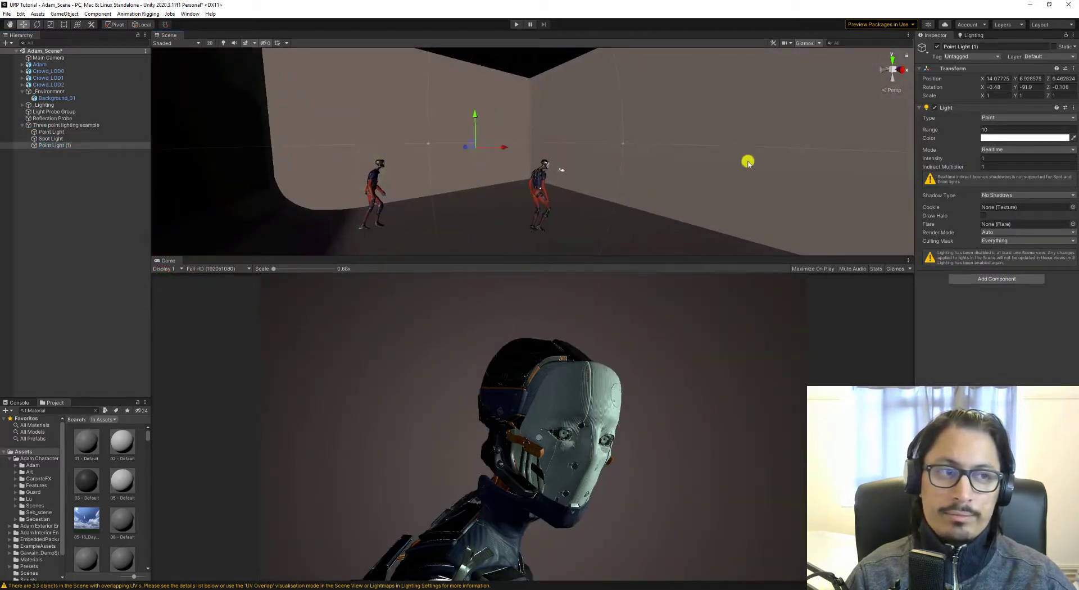
# - Raise the second Point Light's intensity to 2.04 and move it above and behind the character, about X 14.82, Y 7.64
pyautogui.moveTo(963, 164); pyautogui.dragTo(958, 164)
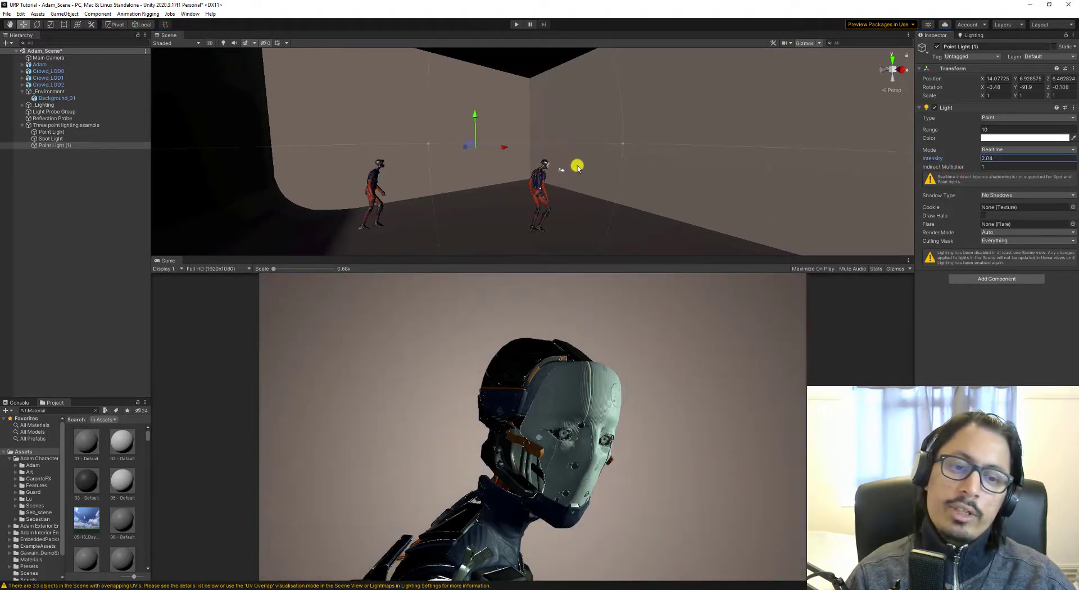
pyautogui.keyDown('alt'); pyautogui.moveTo(579, 166); pyautogui.dragTo(511, 158); pyautogui.keyUp('alt')
pyautogui.moveTo(484, 120); pyautogui.dragTo(437, 167)
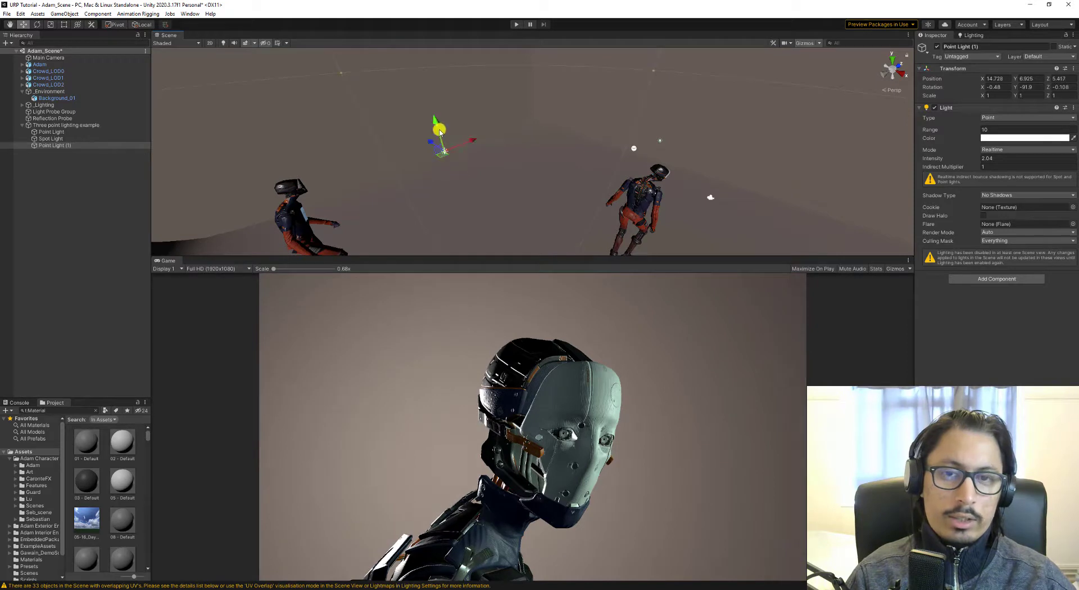
pyautogui.moveTo(440, 131); pyautogui.dragTo(461, 88)
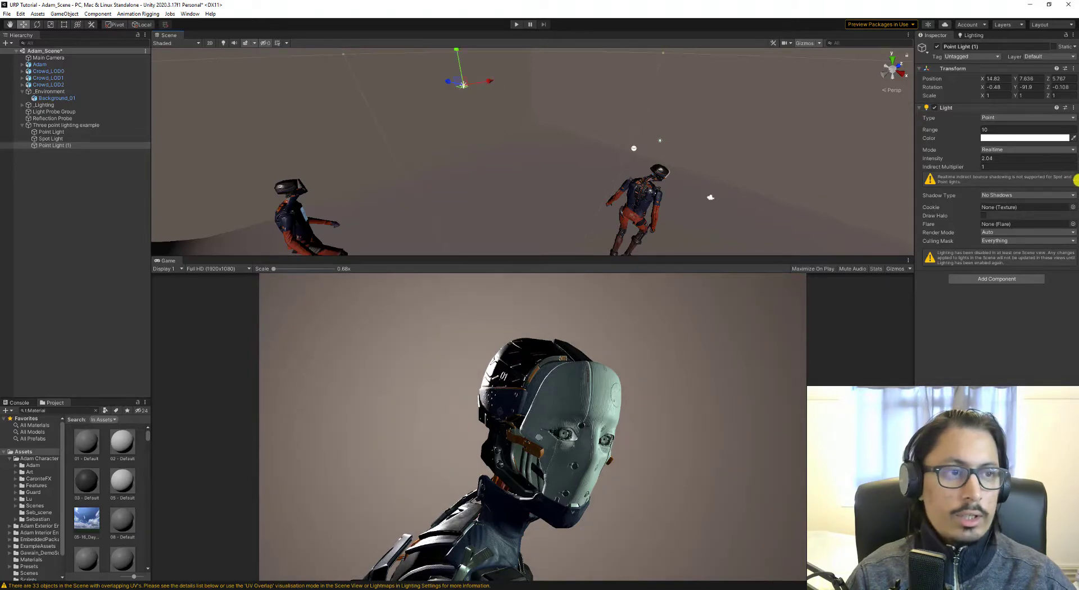
# - Set the second Point Light's intensity to 0.5 and its color to the orange swatch (RGB 224, 108, 45)
pyautogui.moveTo(962, 160); pyautogui.dragTo(942, 159)
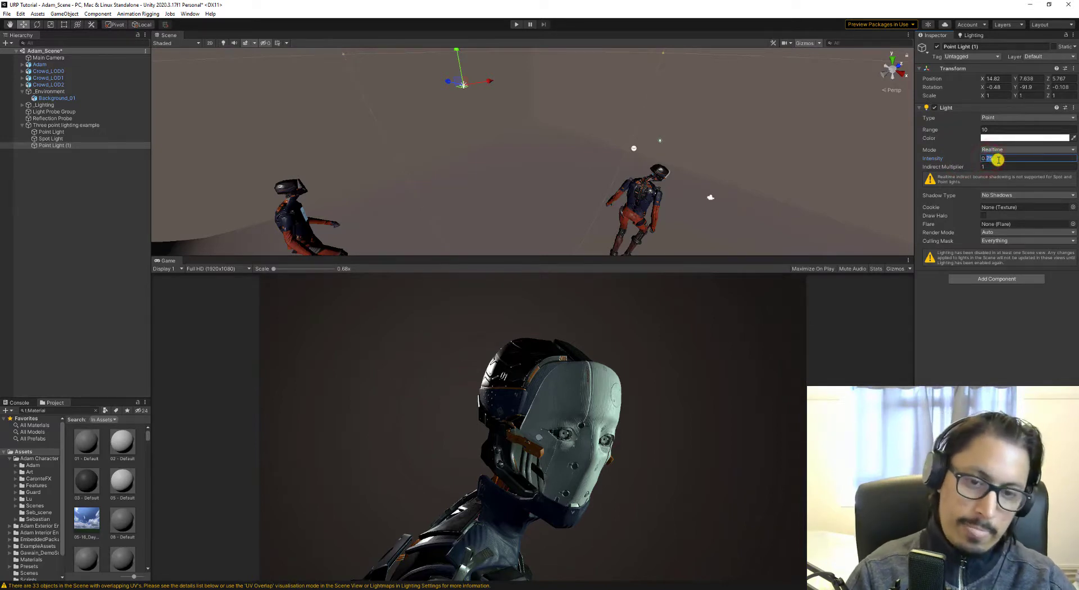
pyautogui.write('0.5')
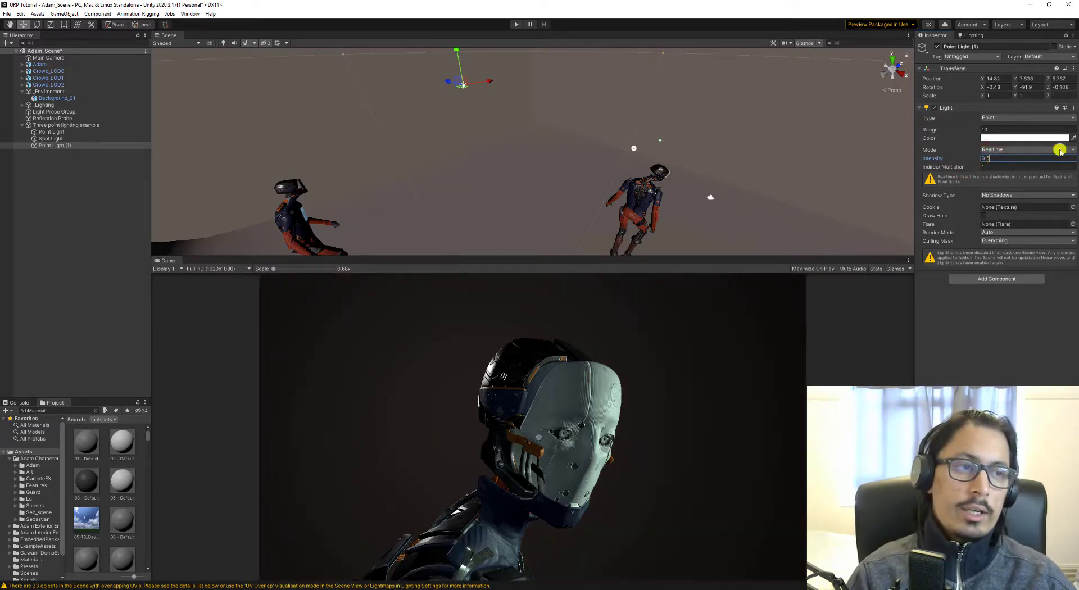
pyautogui.click(1044, 138)
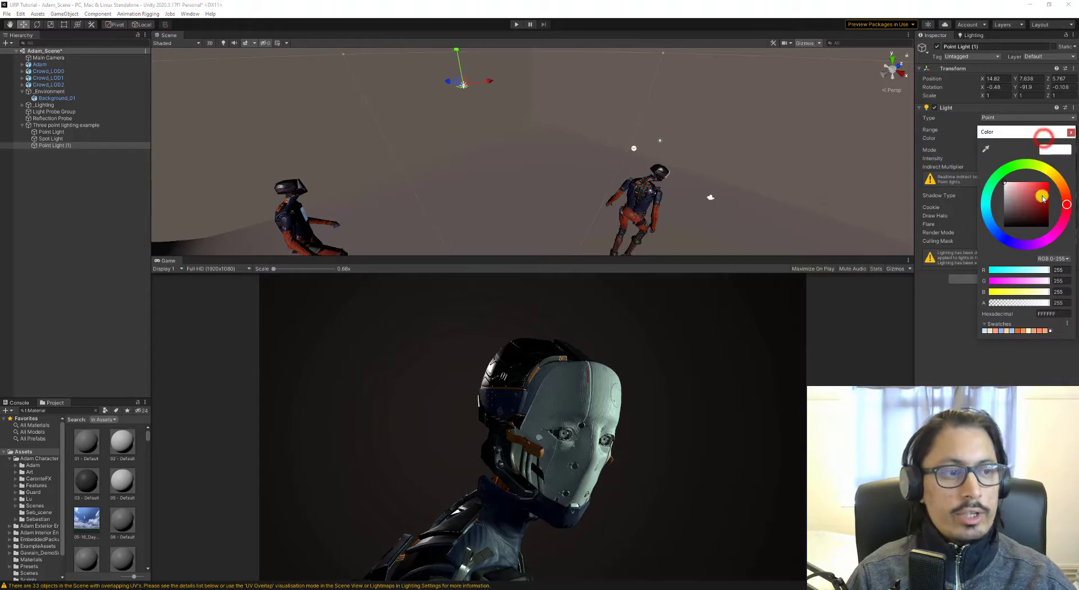
pyautogui.click(1019, 331)
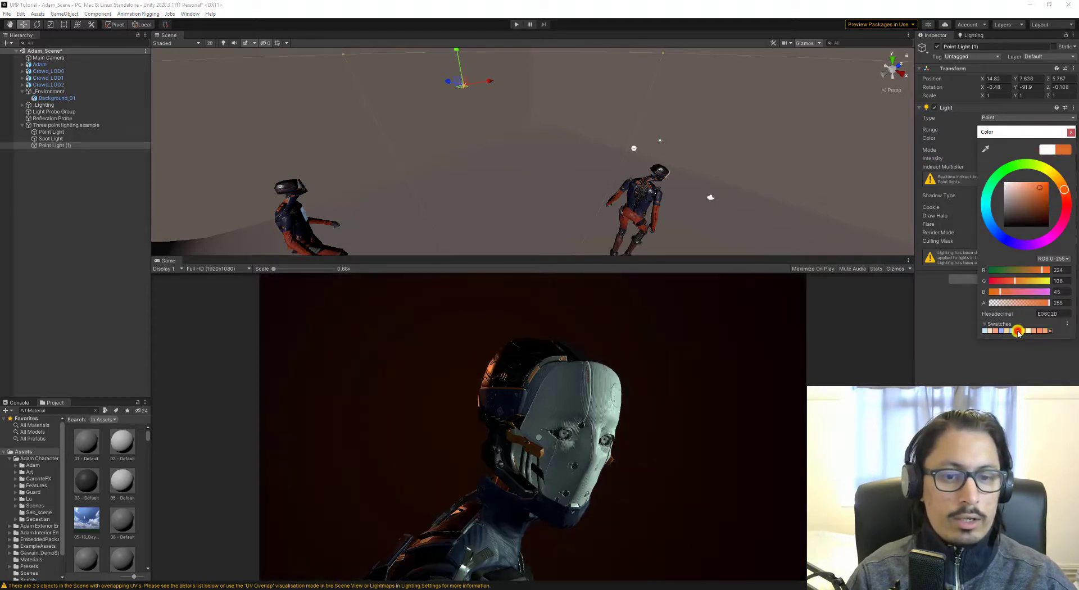
pyautogui.click(724, 87)
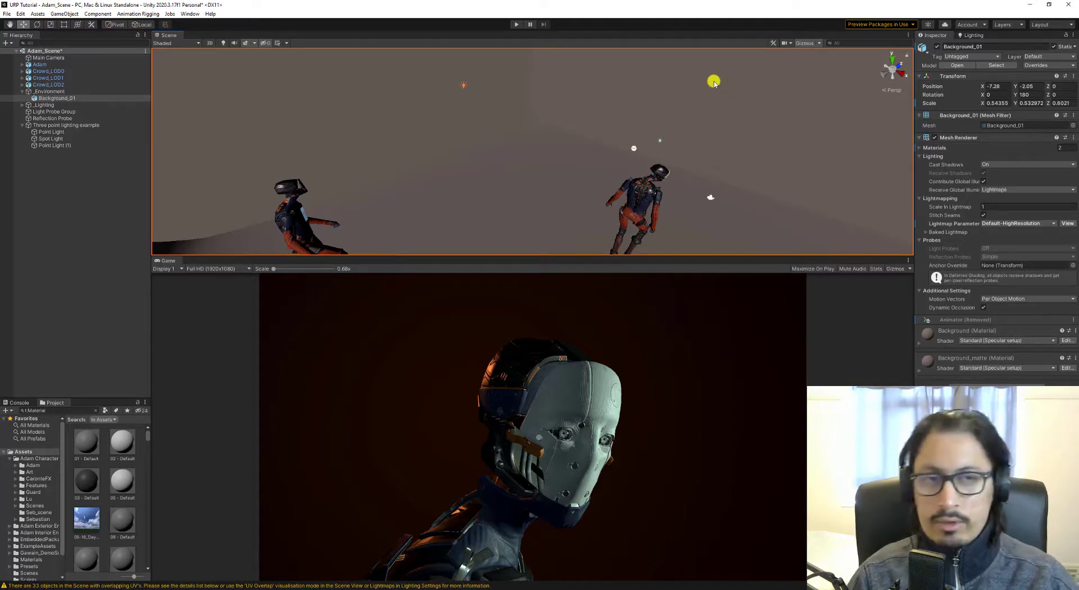
# - Select the first Point Light in front of the character to review the lighting arrangement
pyautogui.press('alt')
pyautogui.keyDown('alt'); pyautogui.moveTo(676, 167); pyautogui.dragTo(498, 151); pyautogui.keyUp('alt')
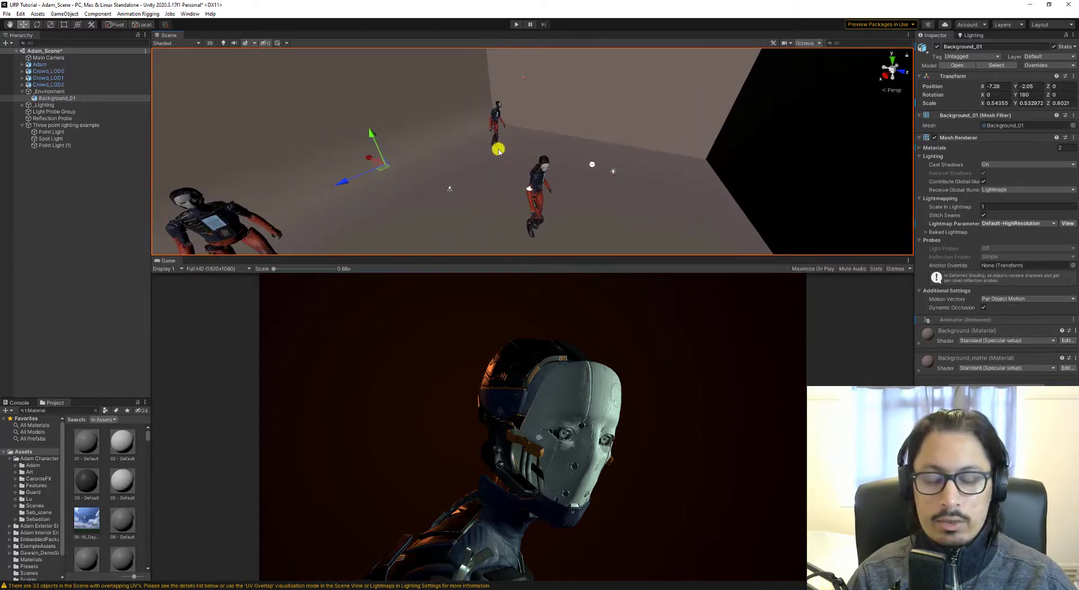
pyautogui.click(613, 174)
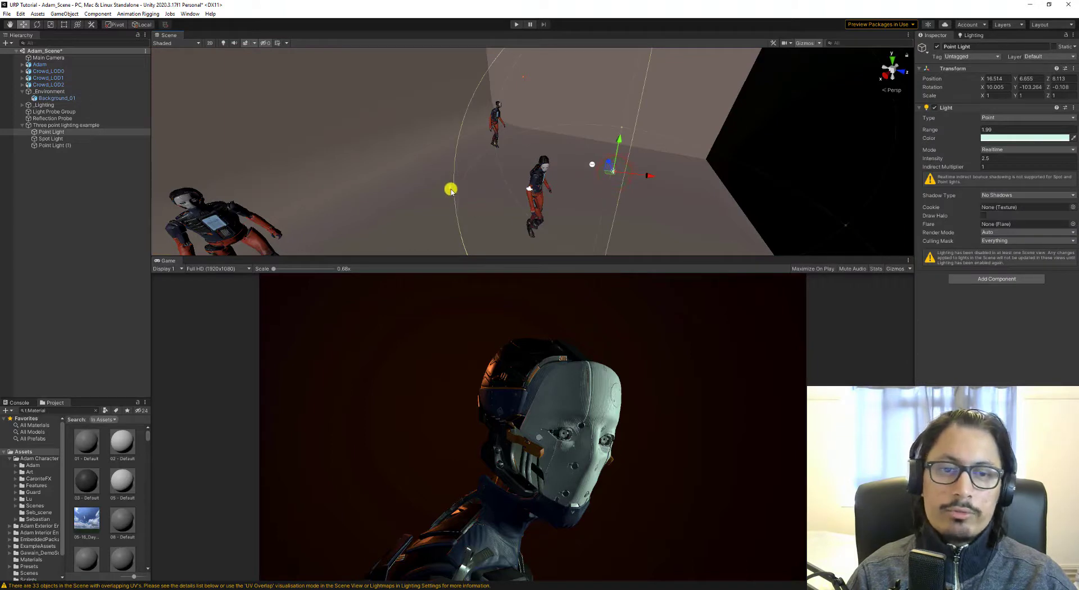
# - Select the Spot Light, and after it the orange Point Light (1), to review their placement around the character
pyautogui.click(450, 189)
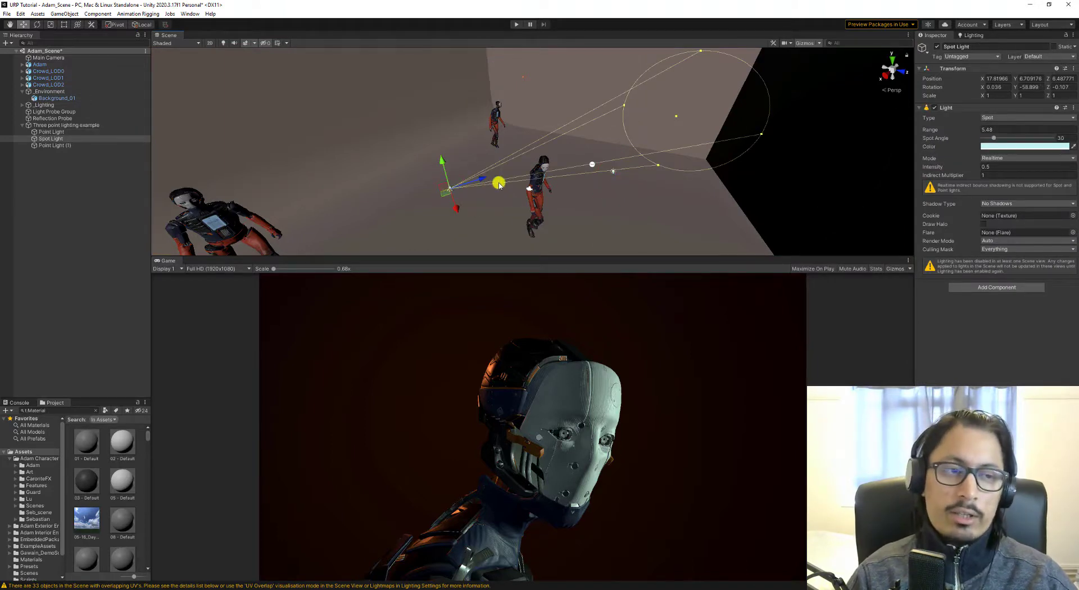
pyautogui.keyDown('alt'); pyautogui.moveTo(500, 184); pyautogui.dragTo(529, 153); pyautogui.keyUp('alt')
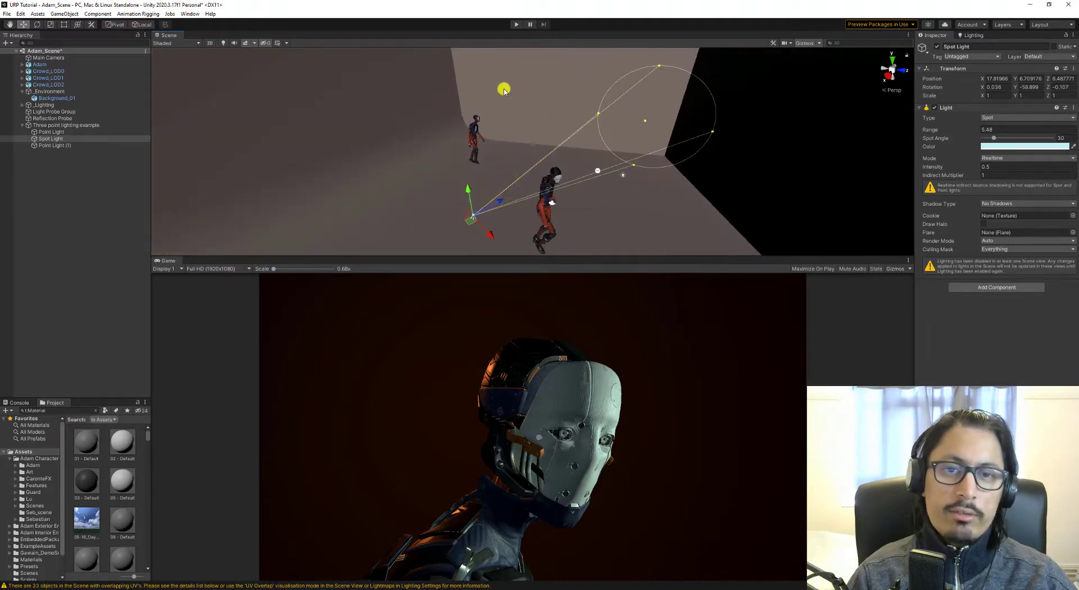
pyautogui.click(509, 91)
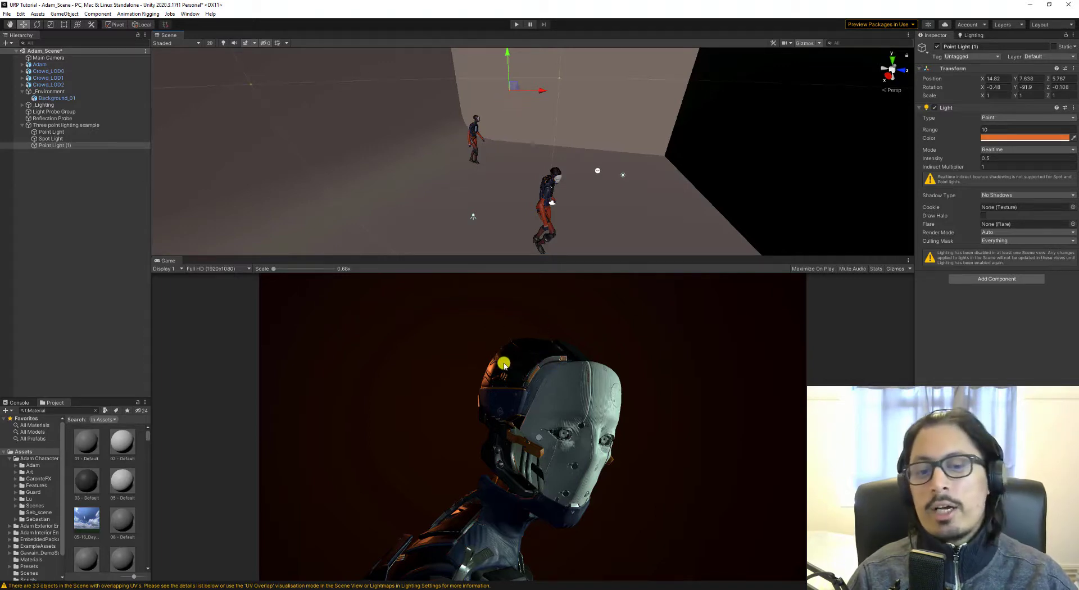
# - Try an intensity of 0.19 on the orange Point Light (1), undo it, and select the Three point lighting example group
pyautogui.moveTo(959, 160); pyautogui.dragTo(956, 162)
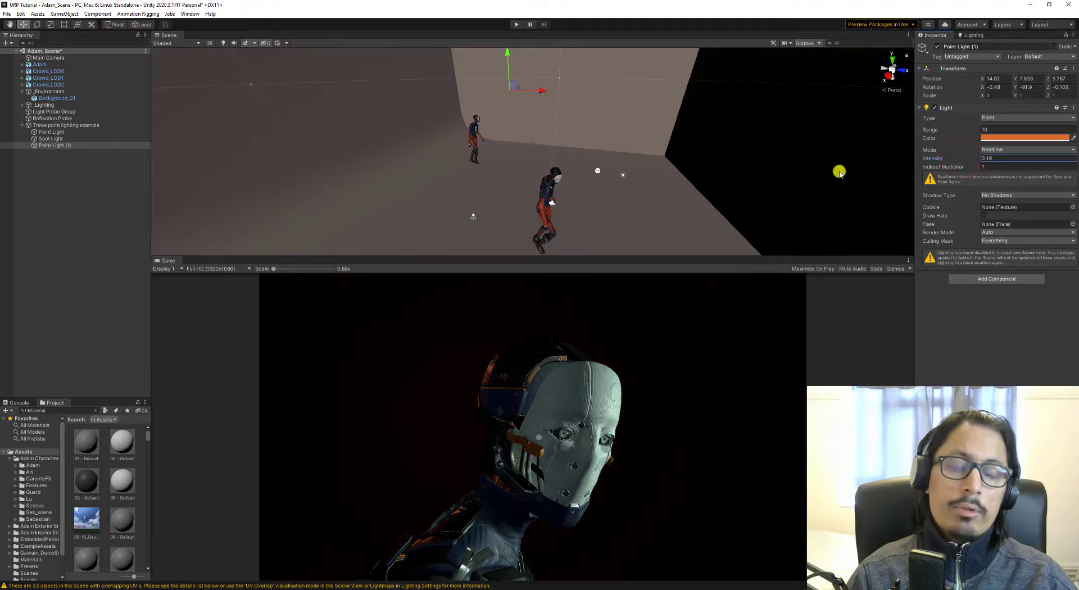
pyautogui.moveTo(501, 157); pyautogui.dragTo(608, 147, button='right')
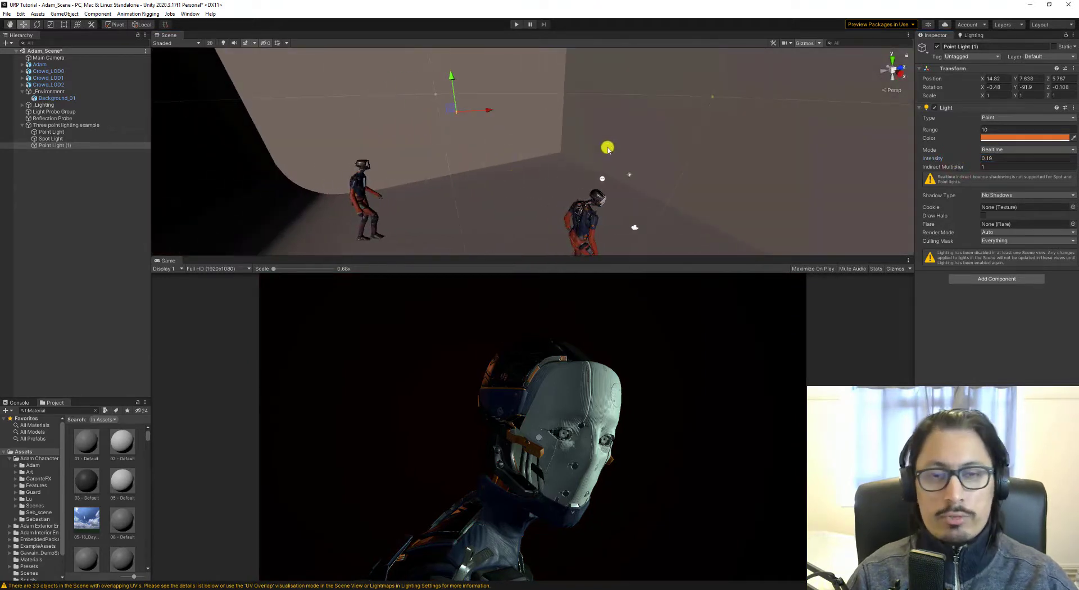
pyautogui.hotkey('ctrl', 'z')
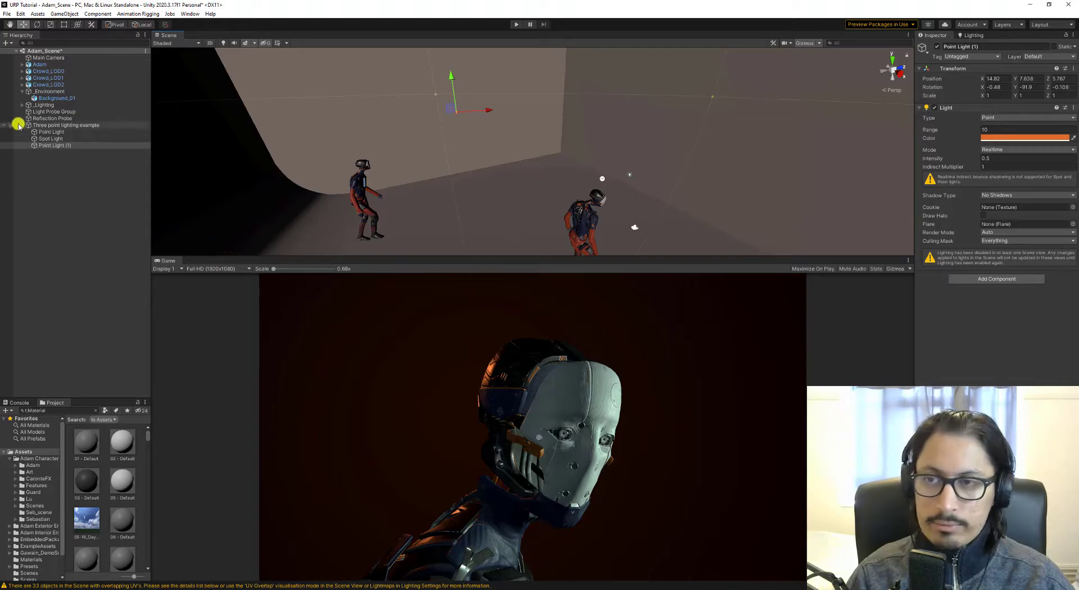
pyautogui.click(65, 124)
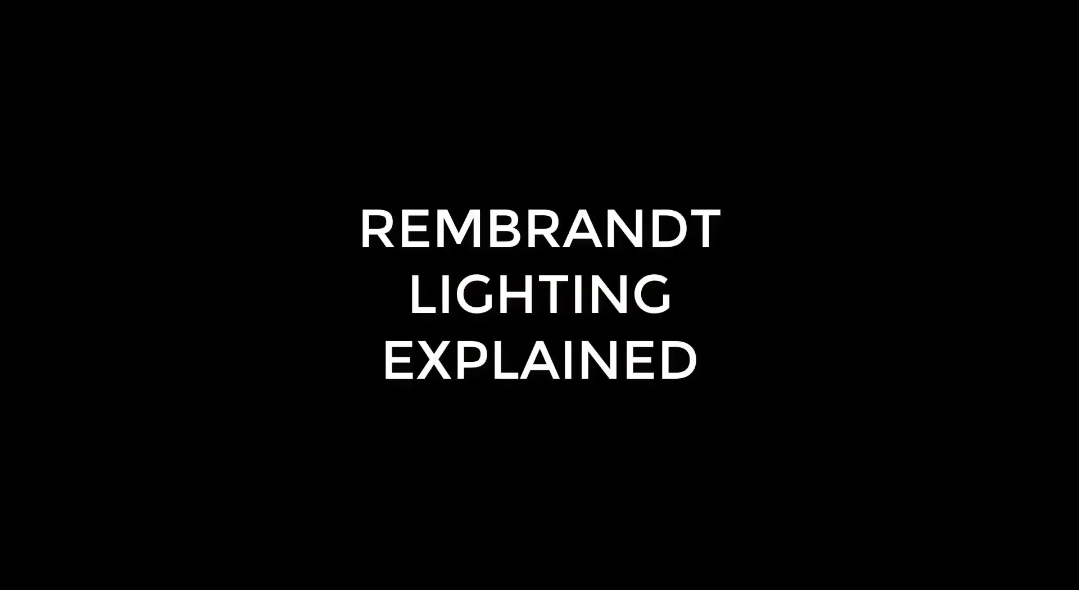
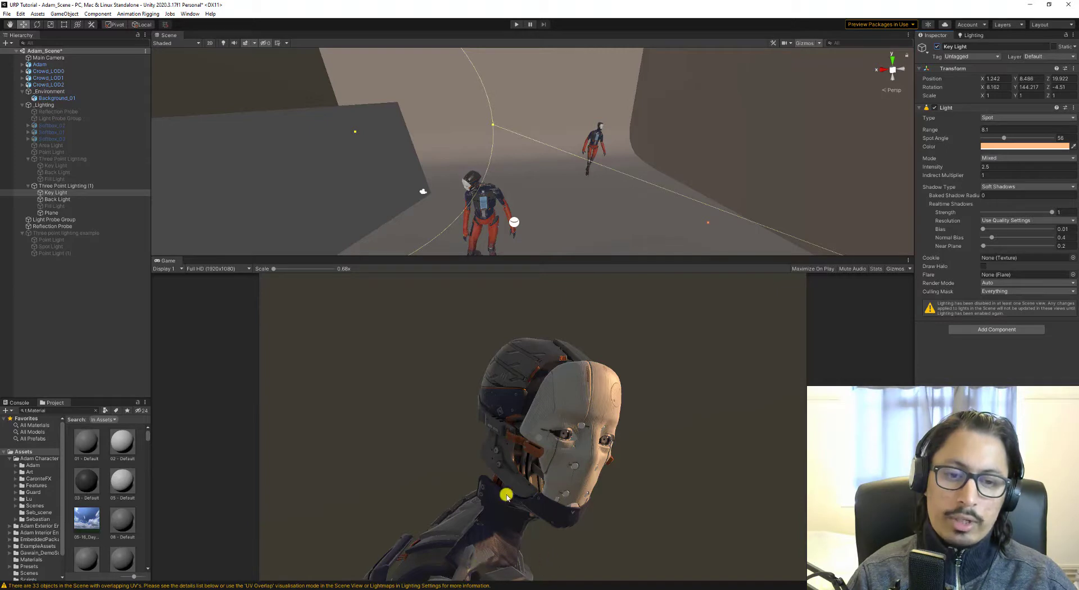
# - Toggle the Key Light and the Back Light under Three Point Lighting (1) off and on to compare their effect
pyautogui.click(937, 47)
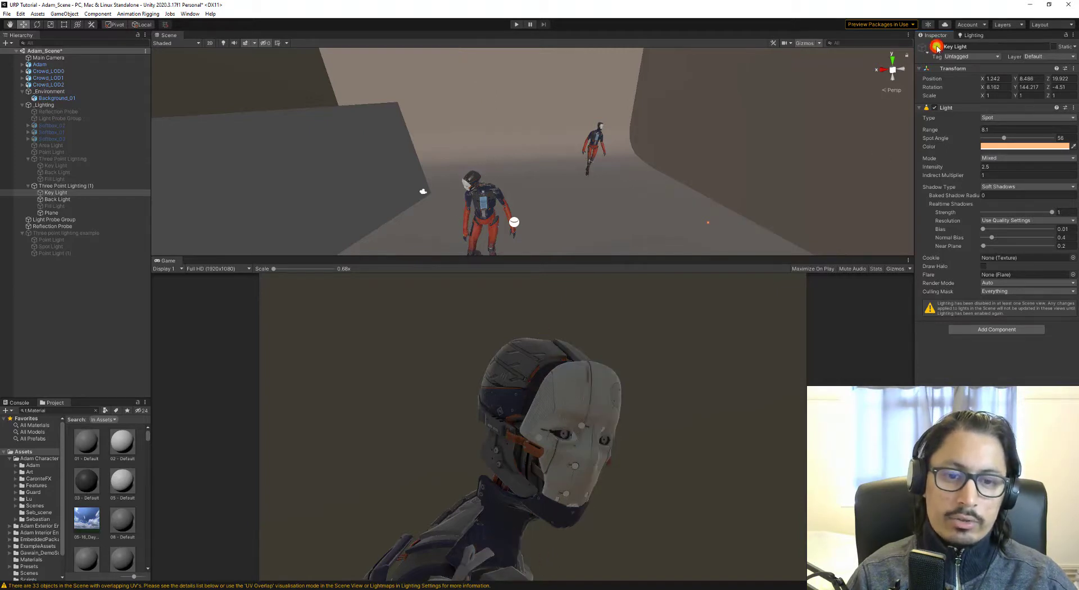
pyautogui.click(937, 48)
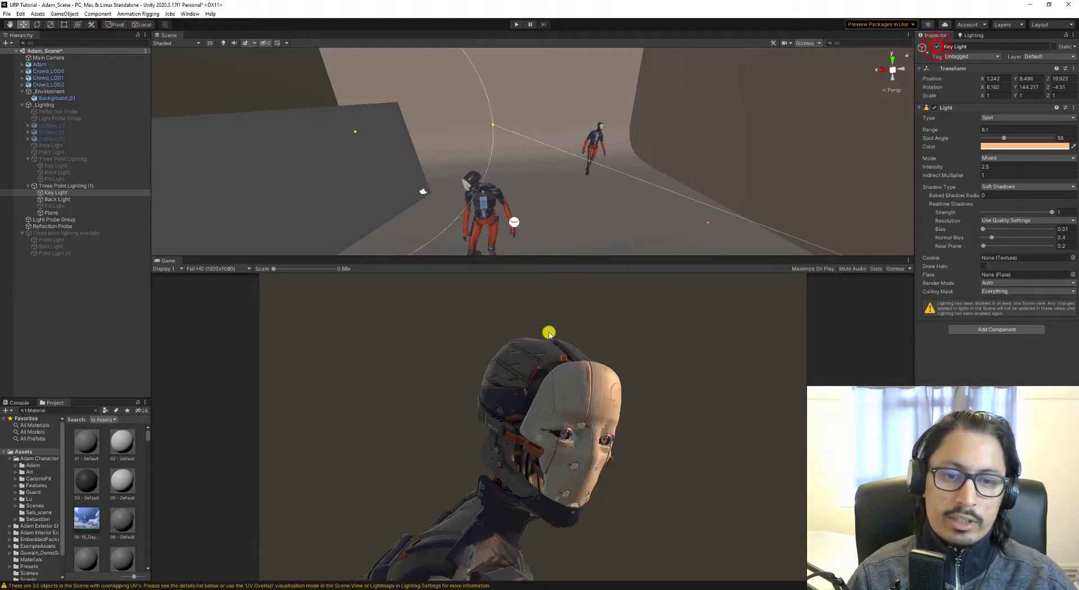
pyautogui.click(66, 199)
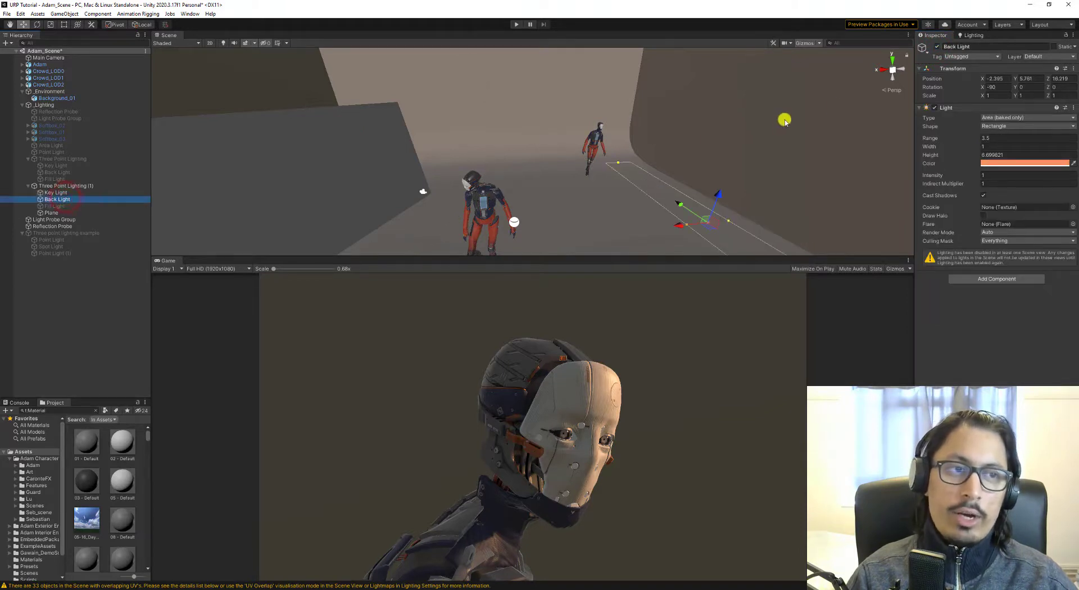
pyautogui.click(937, 47)
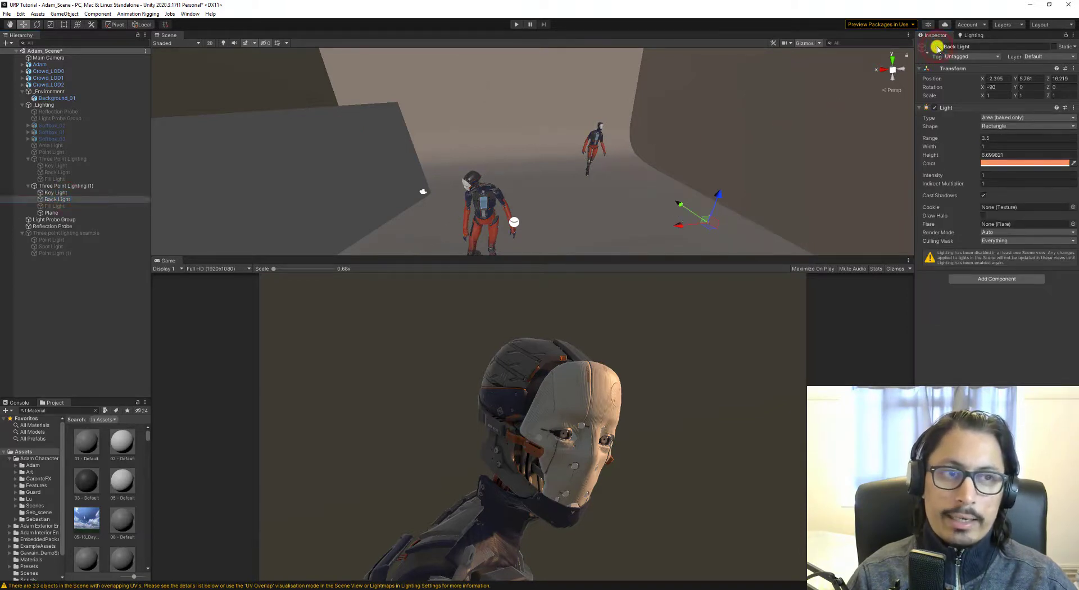
pyautogui.click(936, 47)
pyautogui.click(937, 48)
pyautogui.click(937, 47)
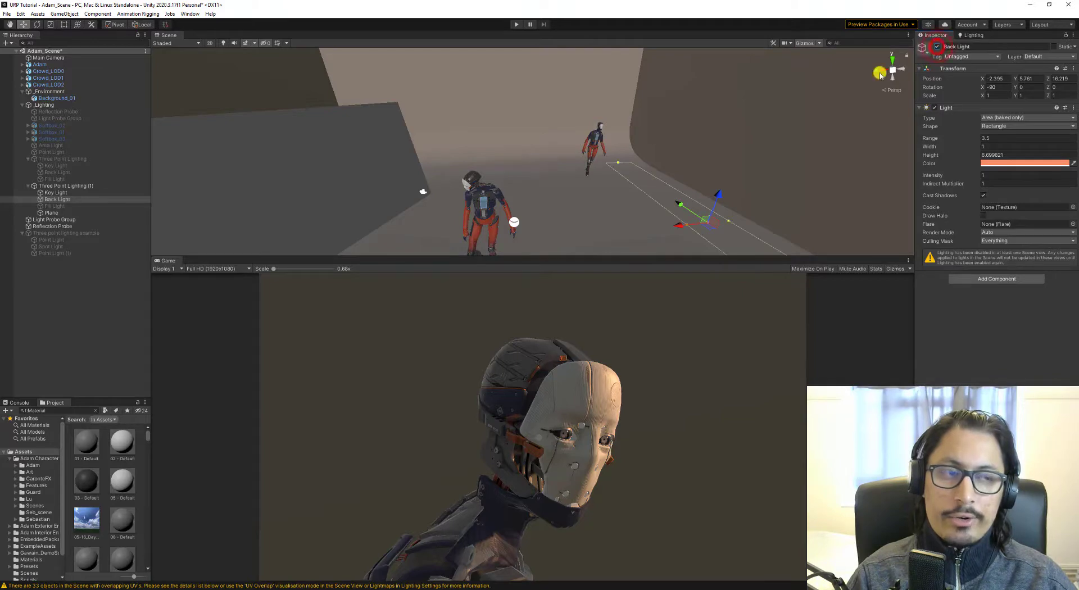
# - Select the Plane reflector under Three Point Lighting (1) and rebake the scene lighting with it in place
pyautogui.click(57, 212)
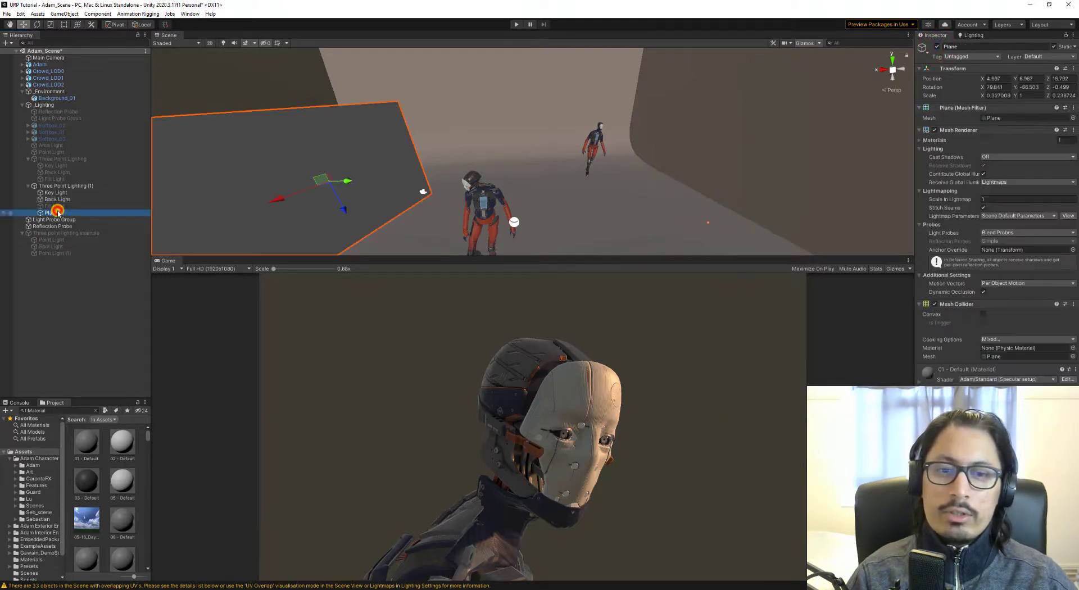
pyautogui.moveTo(597, 184); pyautogui.dragTo(465, 193, button='right')
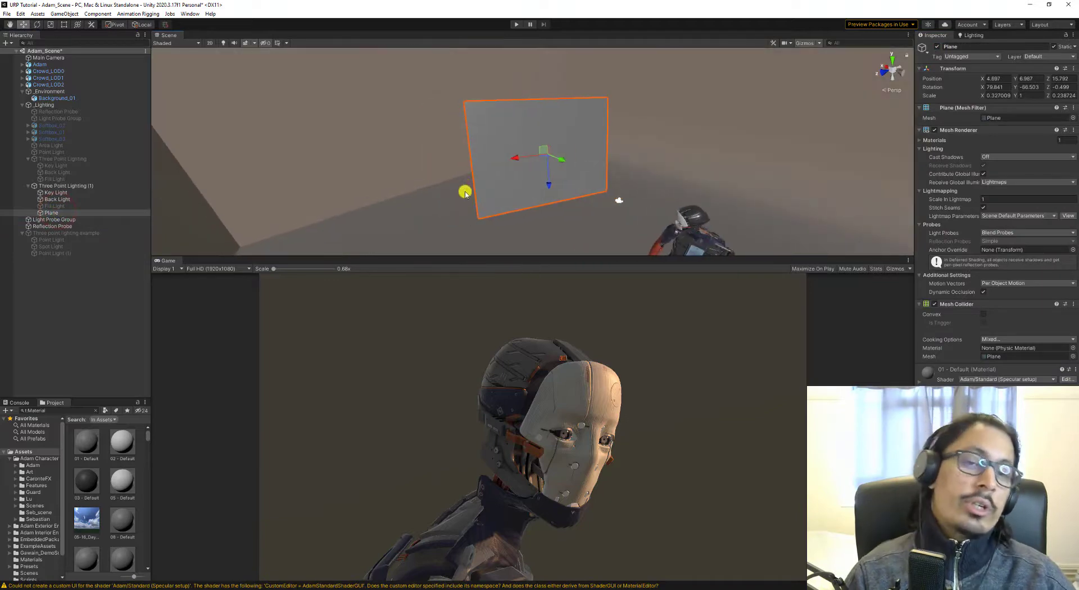
pyautogui.click(974, 35)
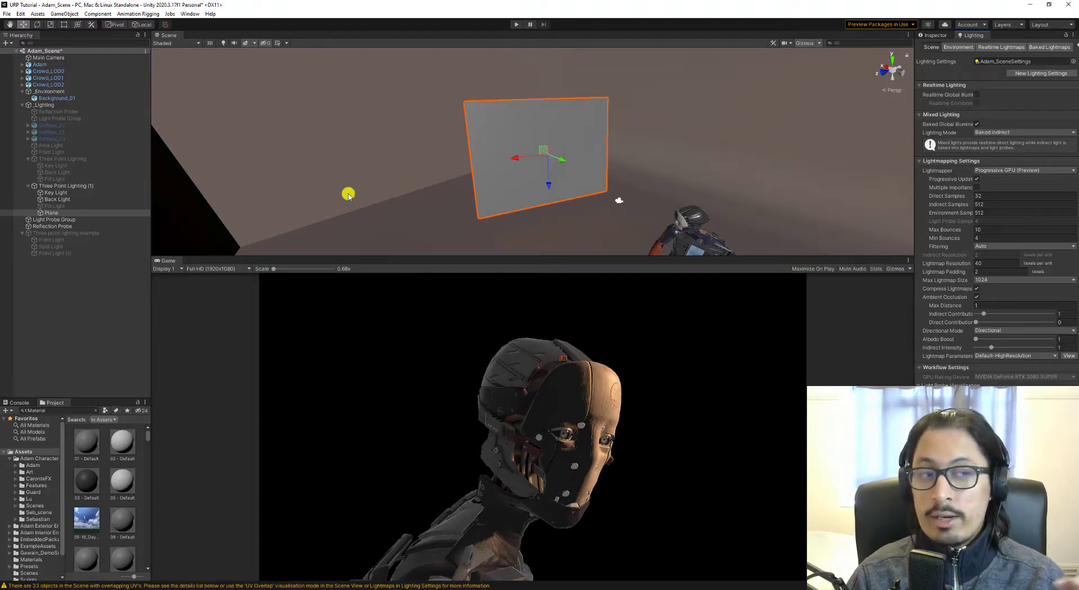
pyautogui.keyDown('alt'); pyautogui.moveTo(354, 189); pyautogui.dragTo(437, 202); pyautogui.keyUp('alt')
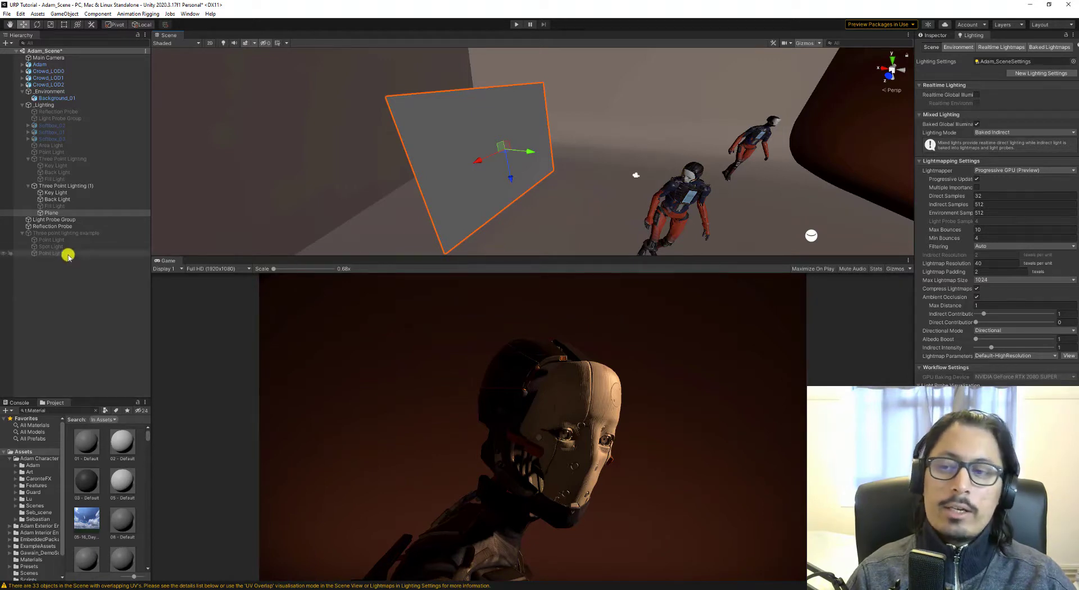
pyautogui.keyDown('alt'); pyautogui.moveTo(490, 174); pyautogui.dragTo(551, 178); pyautogui.keyUp('alt')
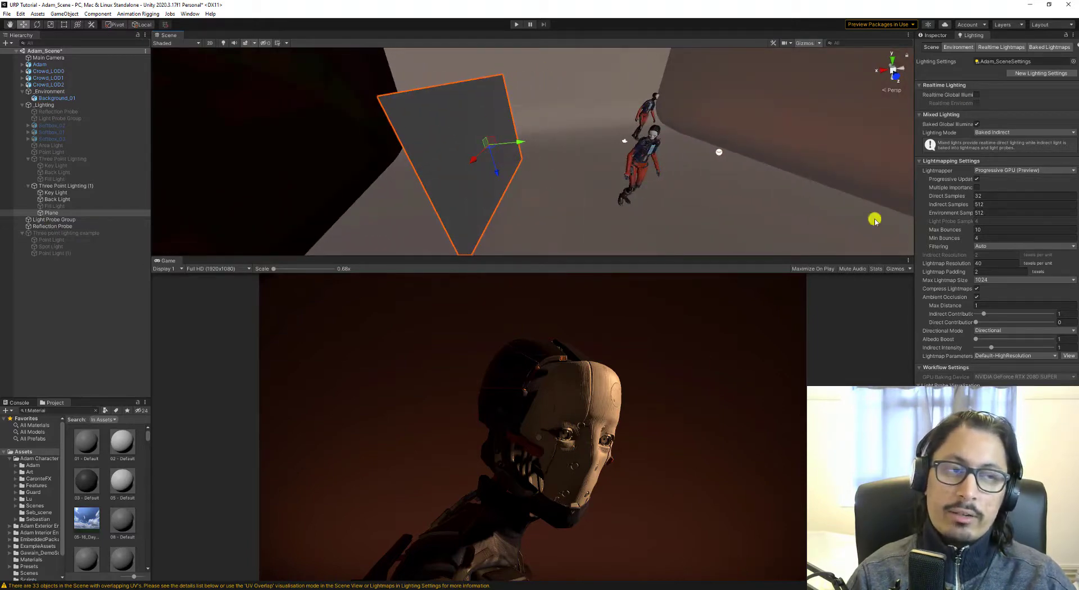
# - Disable the Plane reflector and rebake the scene lighting without it
pyautogui.click(935, 35)
pyautogui.click(934, 47)
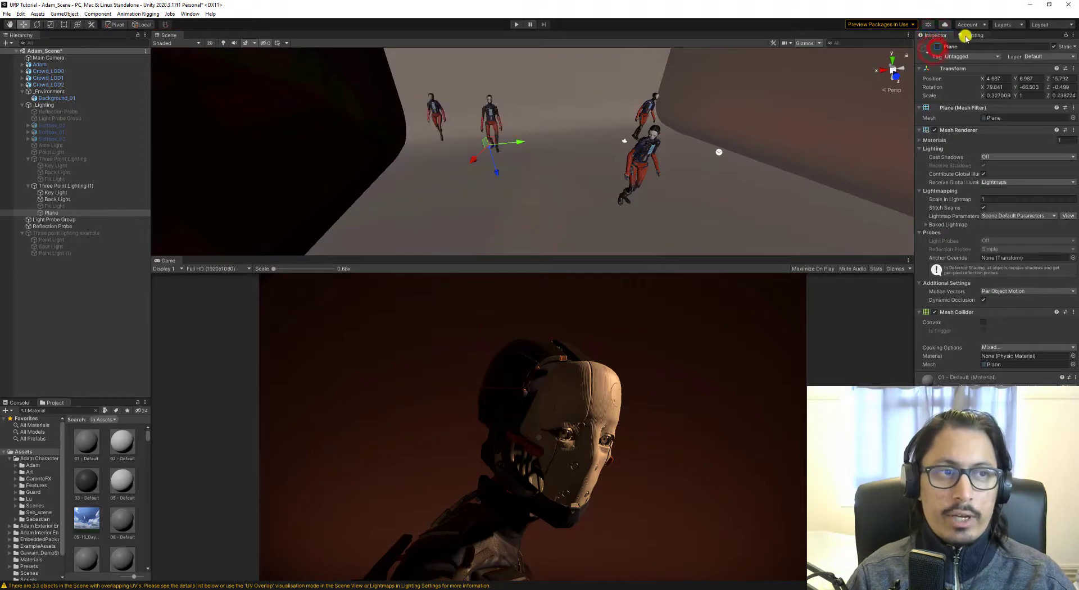
pyautogui.click(970, 35)
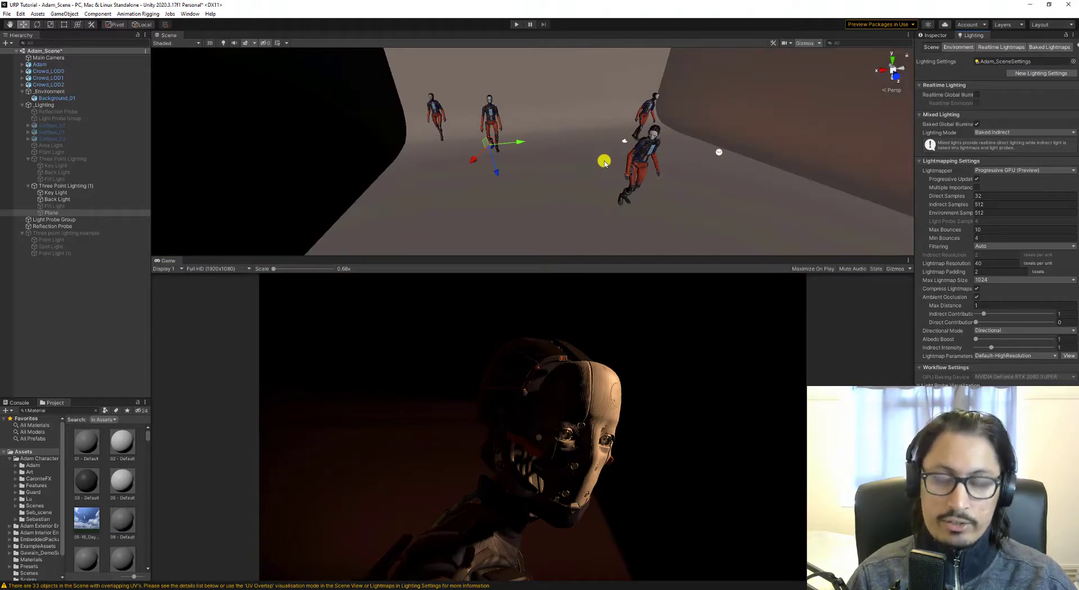
pyautogui.moveTo(582, 157)
pyautogui.keyDown('alt'); pyautogui.mouseDown()
pyautogui.moveTo(754, 150)
pyautogui.moveTo(607, 152)
pyautogui.moveTo(583, 167)
pyautogui.mouseUp(); pyautogui.keyUp('alt')
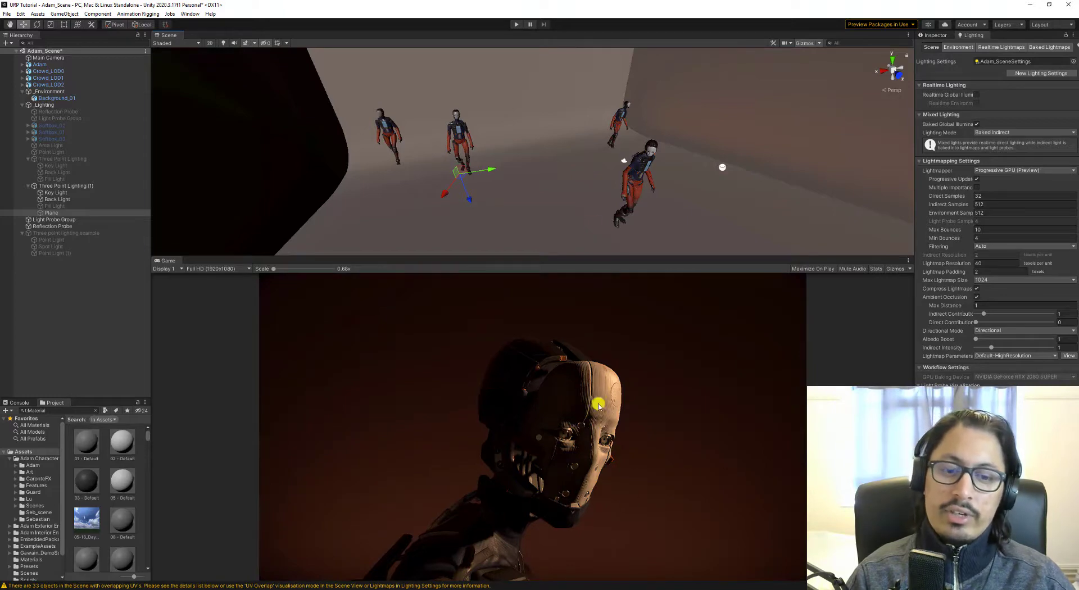
# - Re-enable the Plane reflector with the 02 - Default material applied and rebake the scene lighting
pyautogui.click(935, 35)
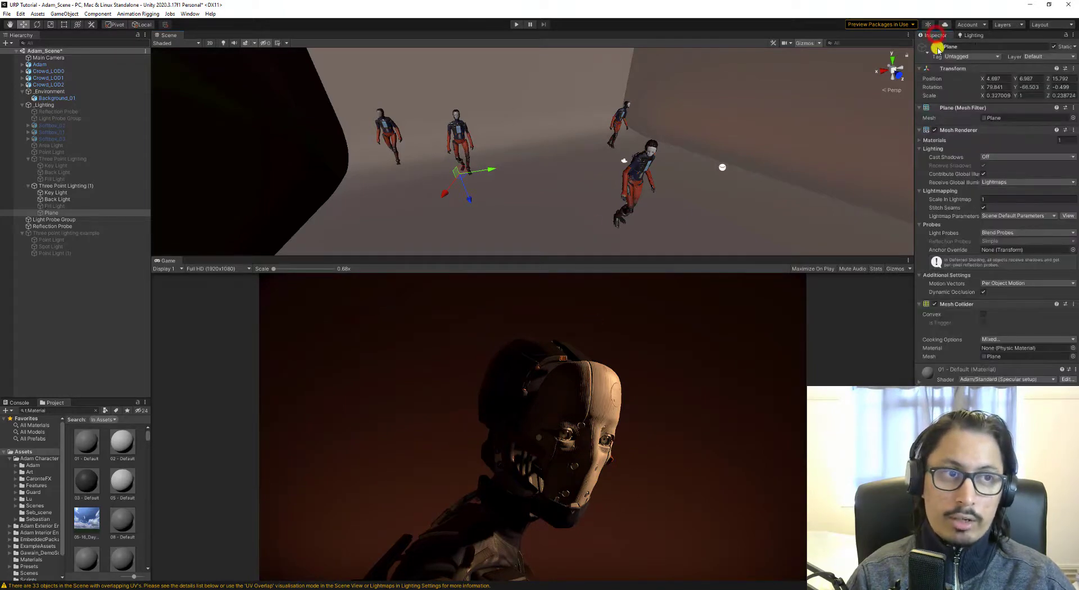
pyautogui.click(937, 48)
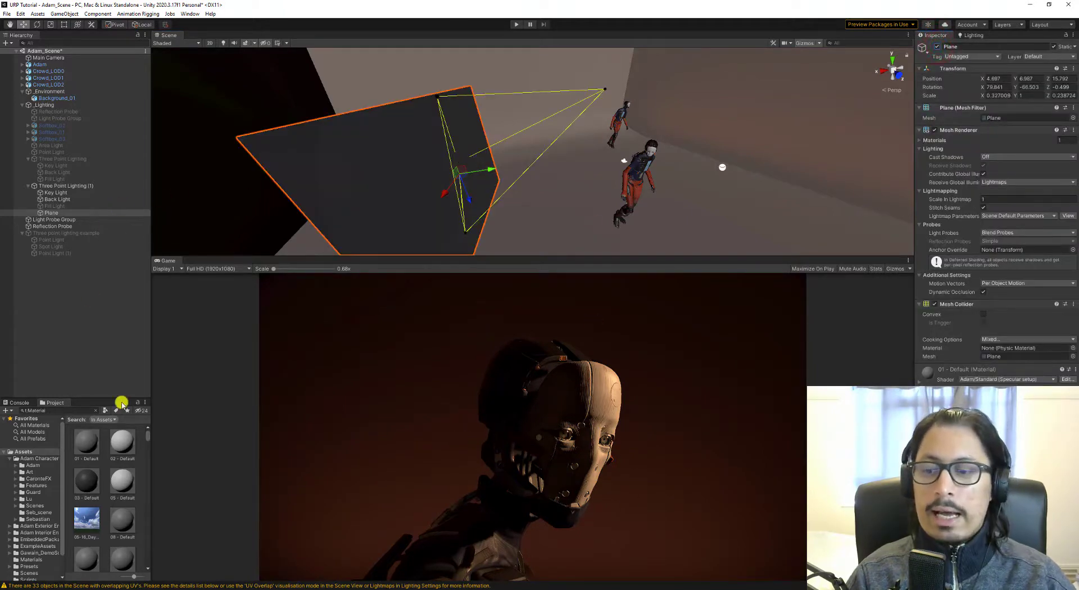
pyautogui.moveTo(120, 444); pyautogui.dragTo(342, 186)
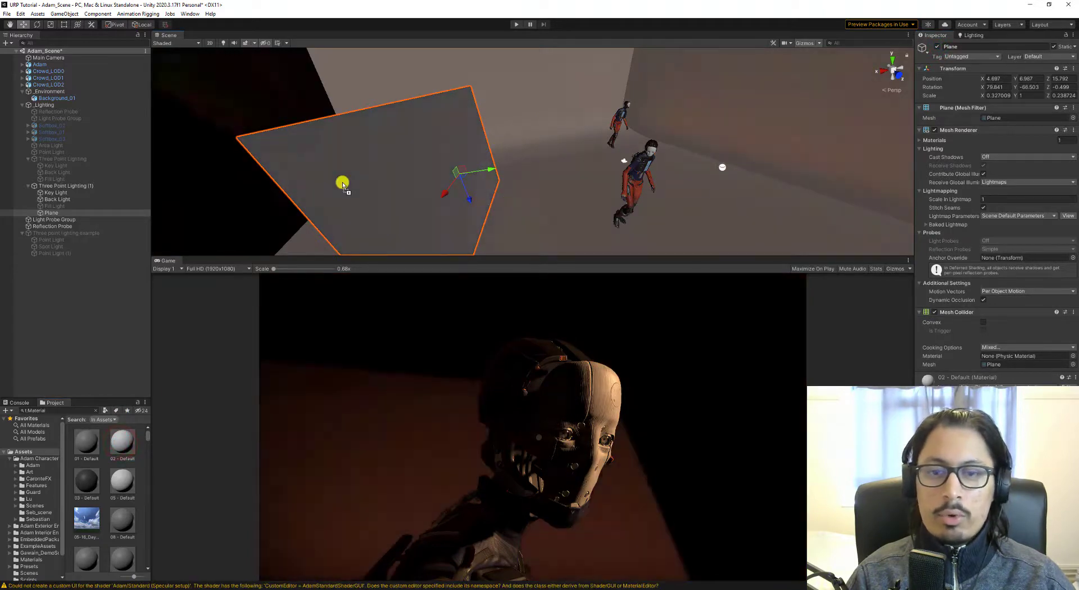
pyautogui.click(966, 36)
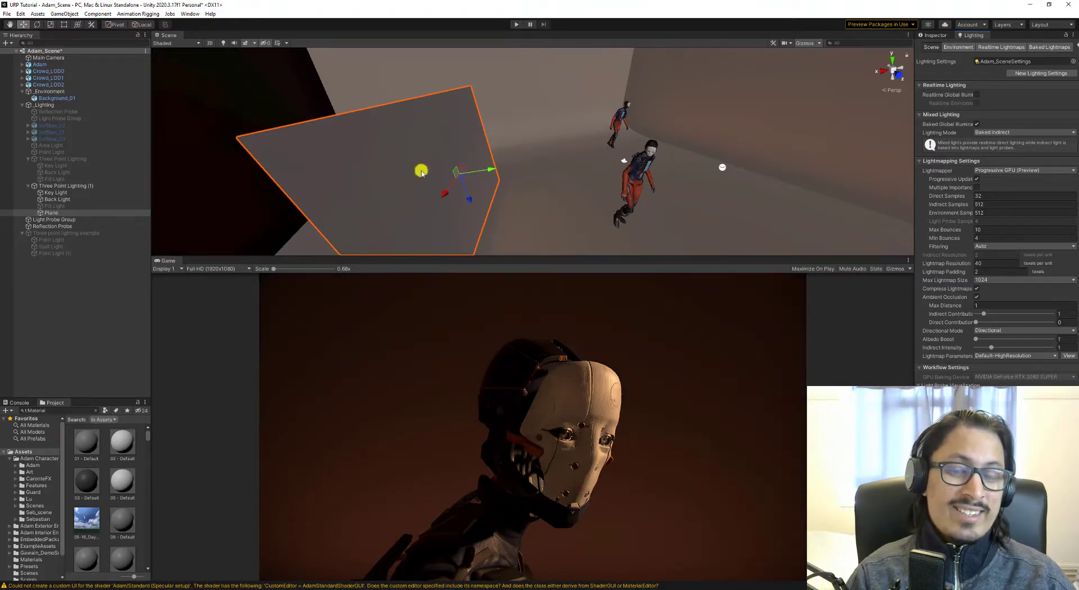
# - Examine the arrangement of the reflector plane, the character and the lights from several angles
pyautogui.rightClick(551, 154)
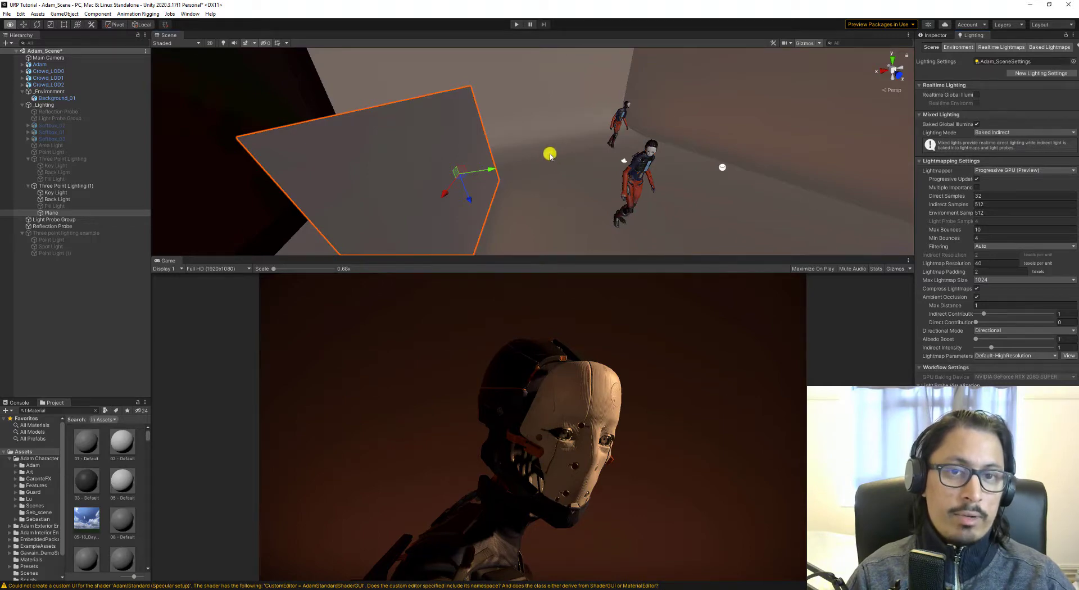
pyautogui.press('a')
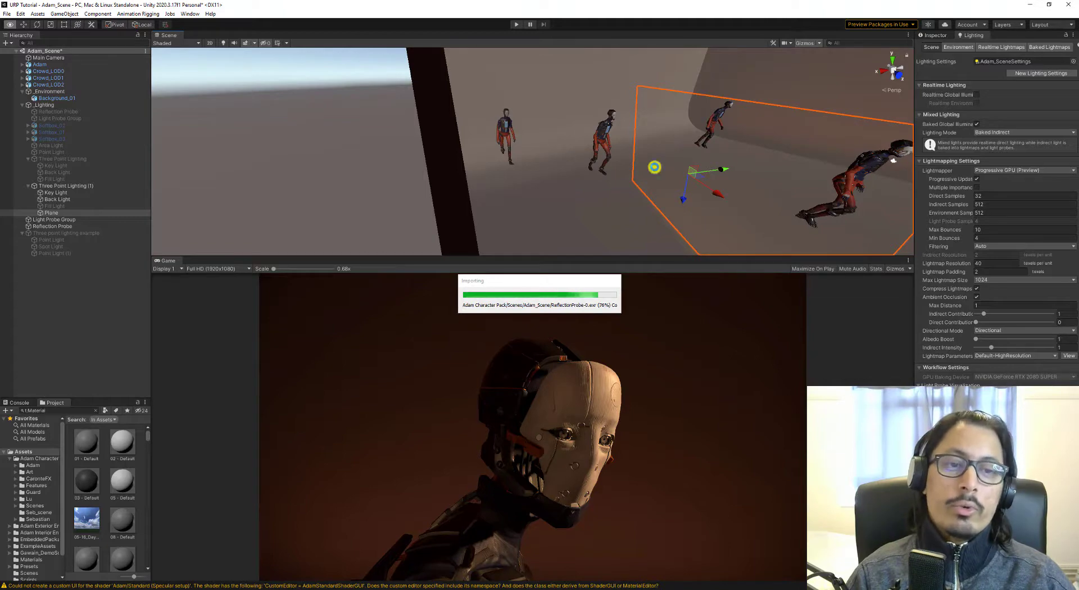
pyautogui.moveTo(626, 167); pyautogui.dragTo(588, 156, button='right')
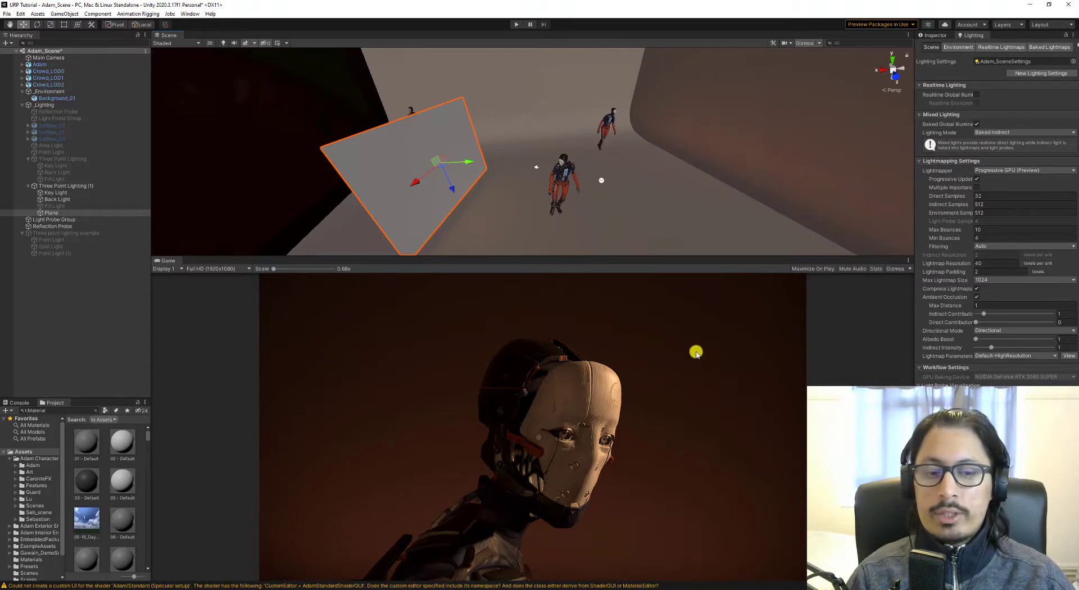
pyautogui.moveTo(585, 219); pyautogui.dragTo(643, 183, button='right')
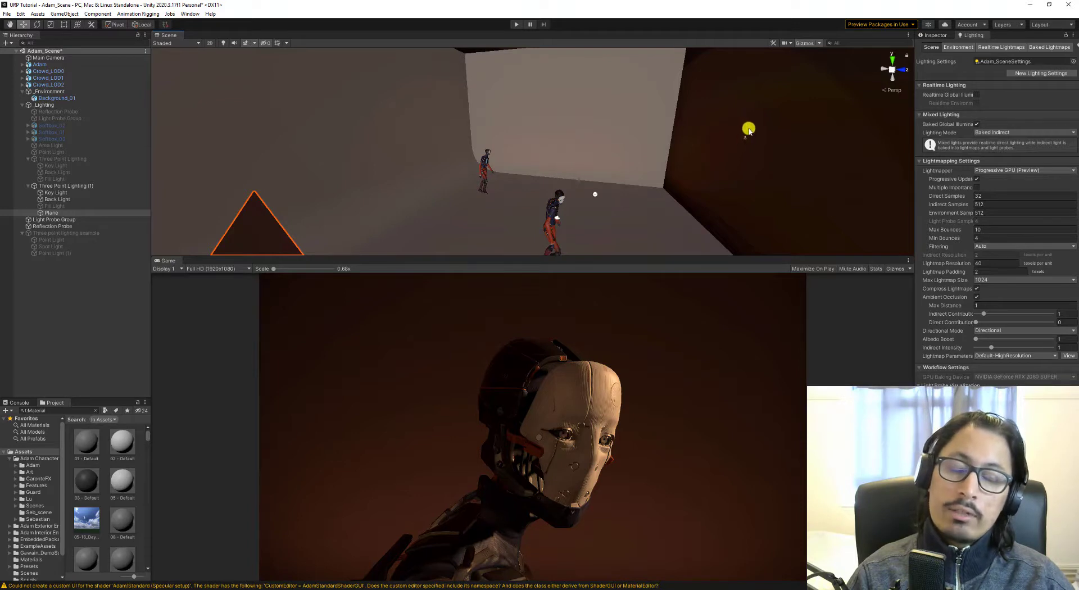
pyautogui.moveTo(559, 168); pyautogui.dragTo(436, 162, button='right')
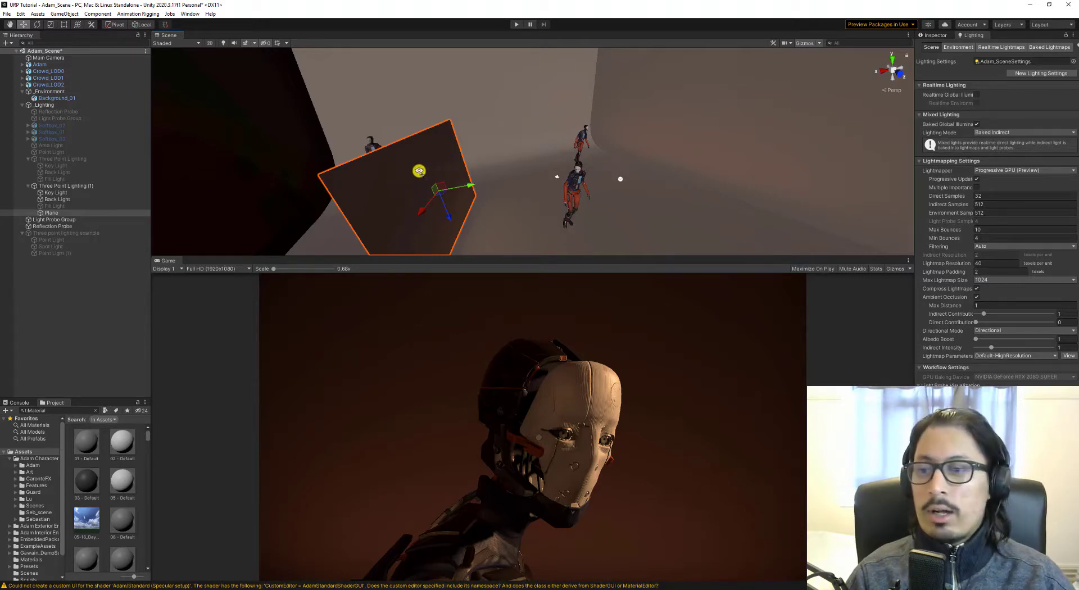
pyautogui.moveTo(419, 173); pyautogui.dragTo(438, 172, button='right')
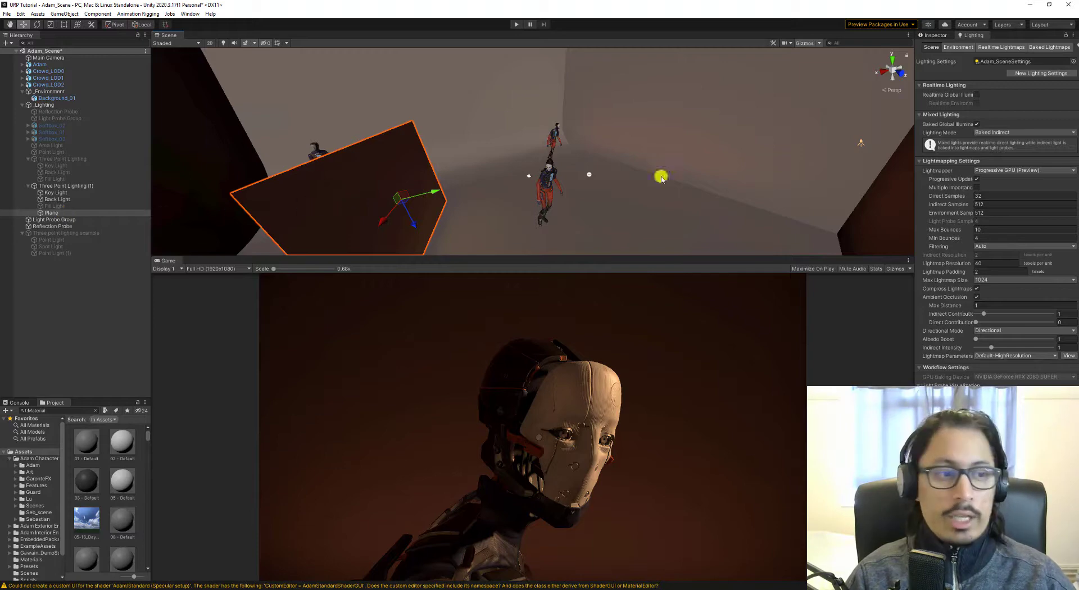
# - Apply the dark 03 - Default material to the Plane reflector and rebake the scene lighting
pyautogui.click(935, 34)
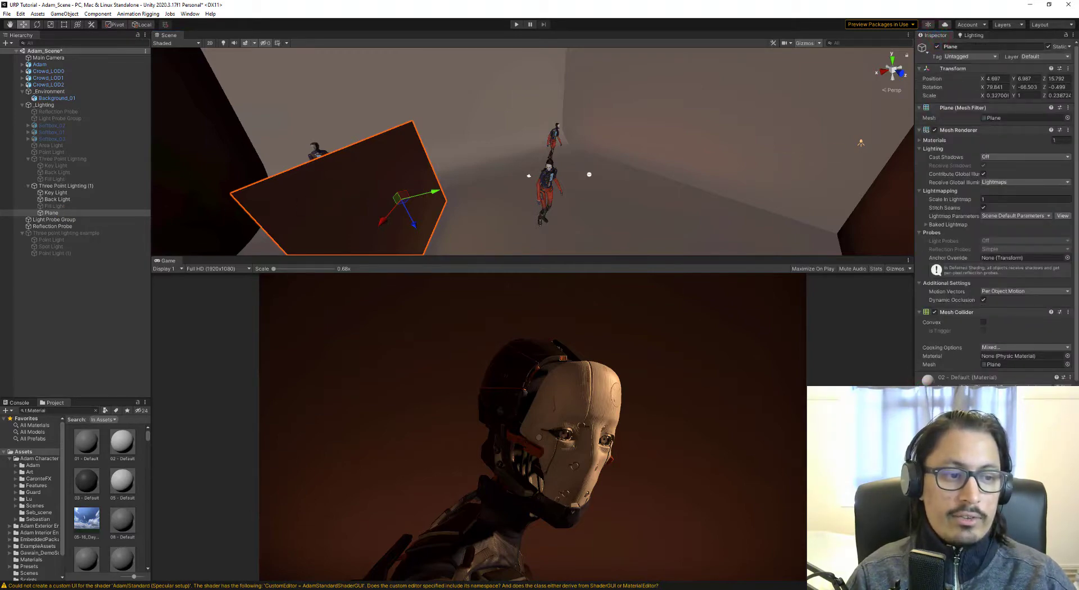
pyautogui.click(1027, 460)
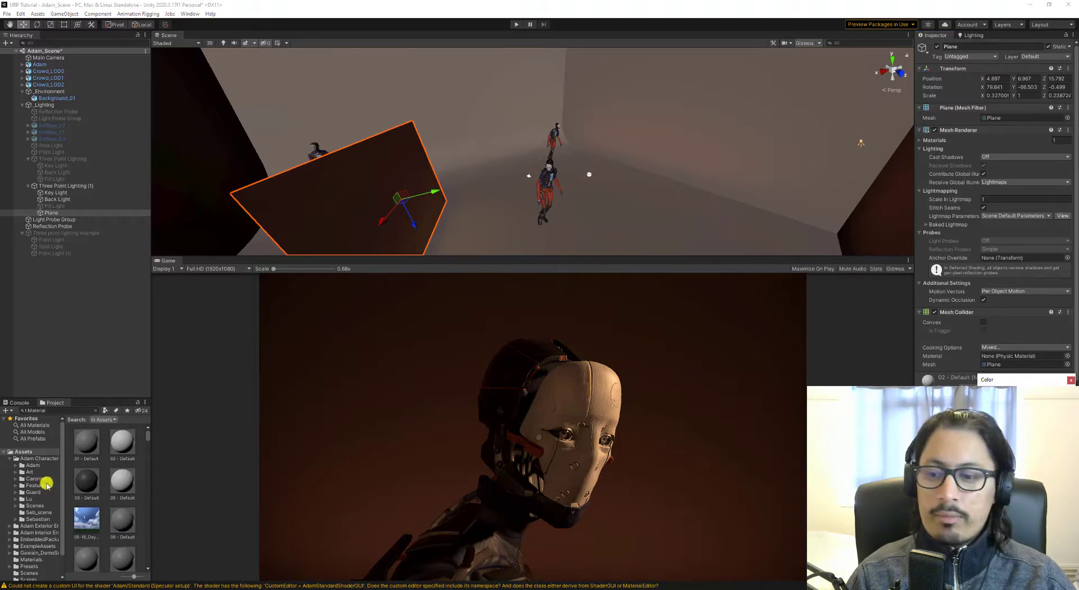
pyautogui.moveTo(85, 480); pyautogui.dragTo(349, 183)
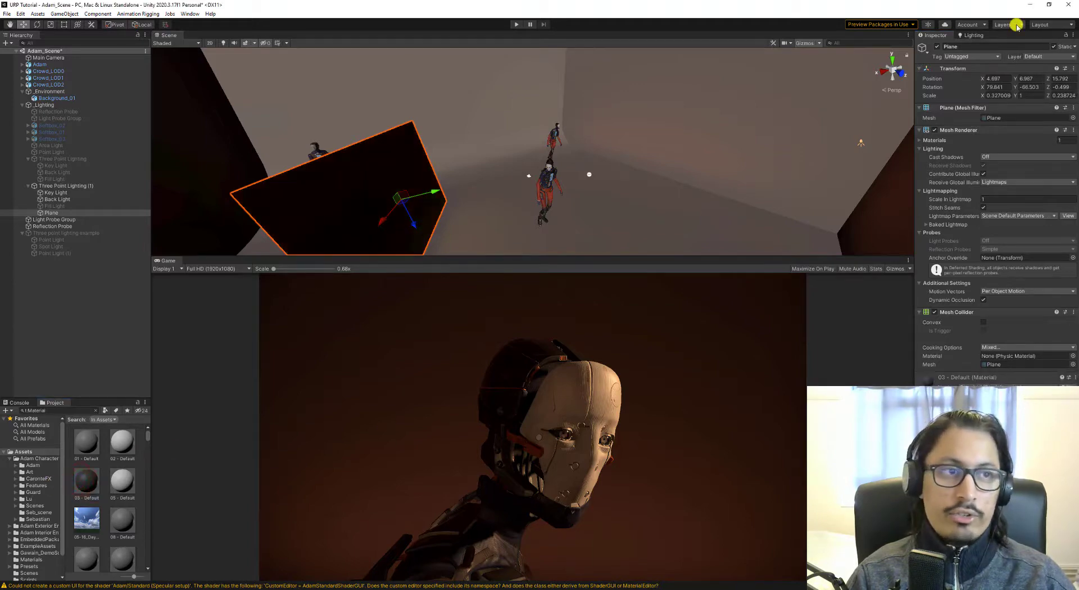
pyautogui.click(986, 35)
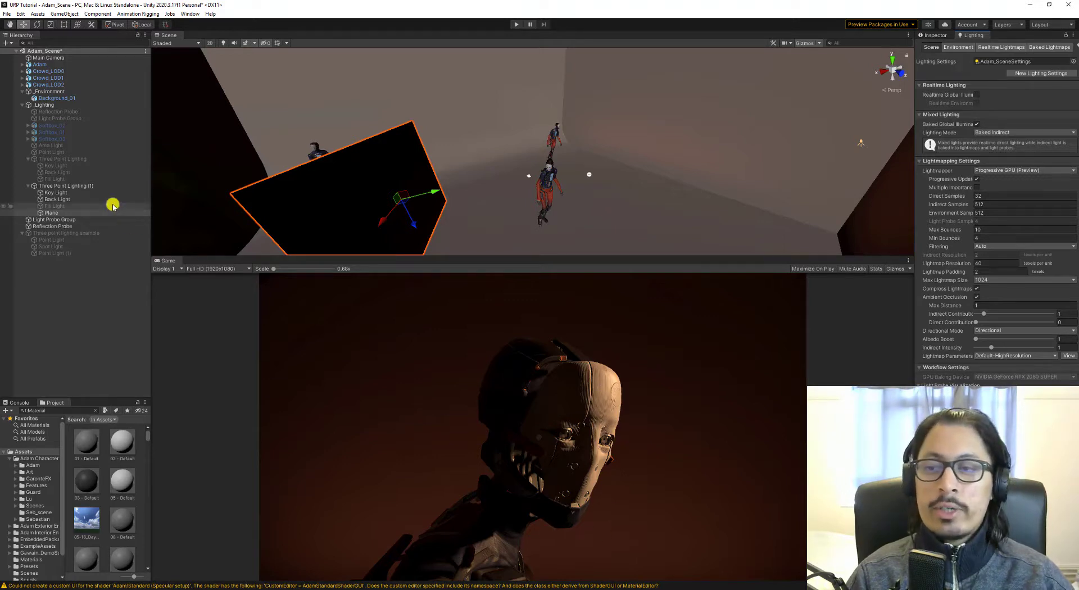
# - Apply the 01 - Default material to the Plane reflector, move it close beside the character for a lighting rebake, and undo the move
pyautogui.moveTo(87, 442); pyautogui.dragTo(364, 201)
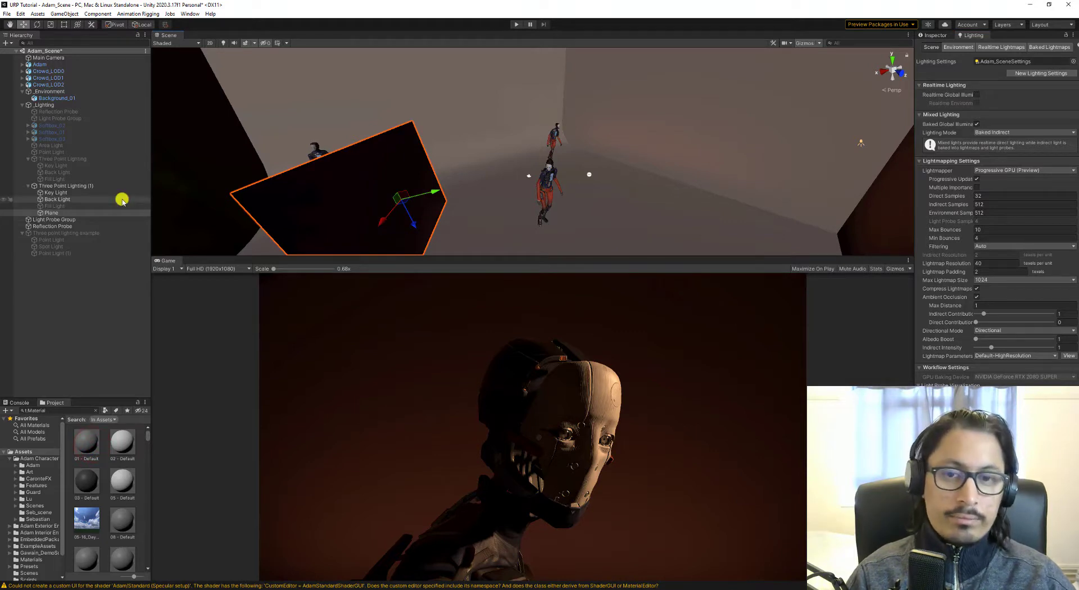
pyautogui.moveTo(434, 192); pyautogui.dragTo(557, 178)
pyautogui.click(935, 35)
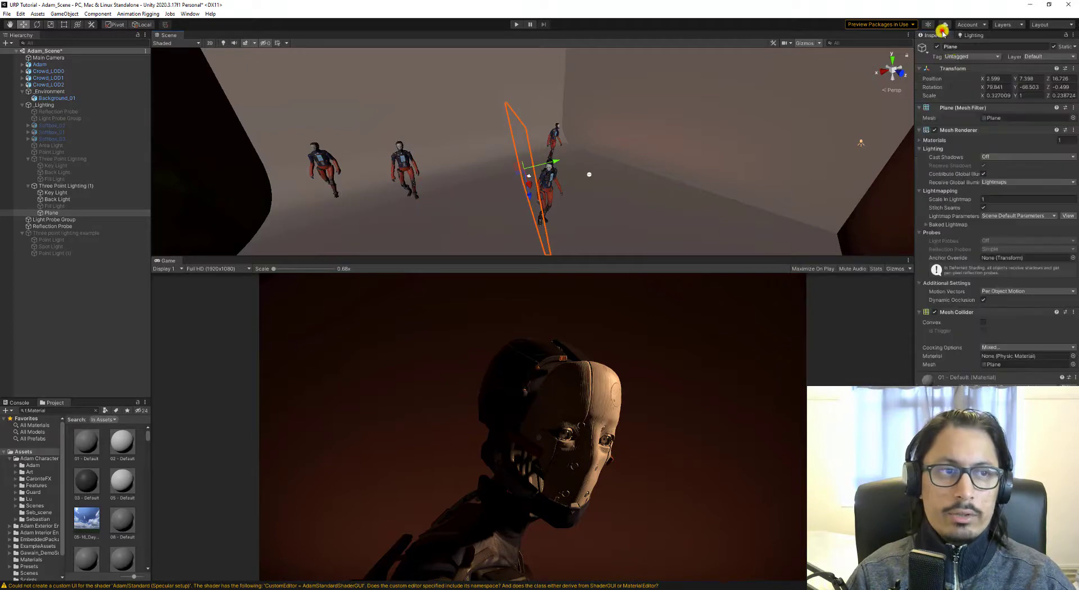
pyautogui.click(972, 34)
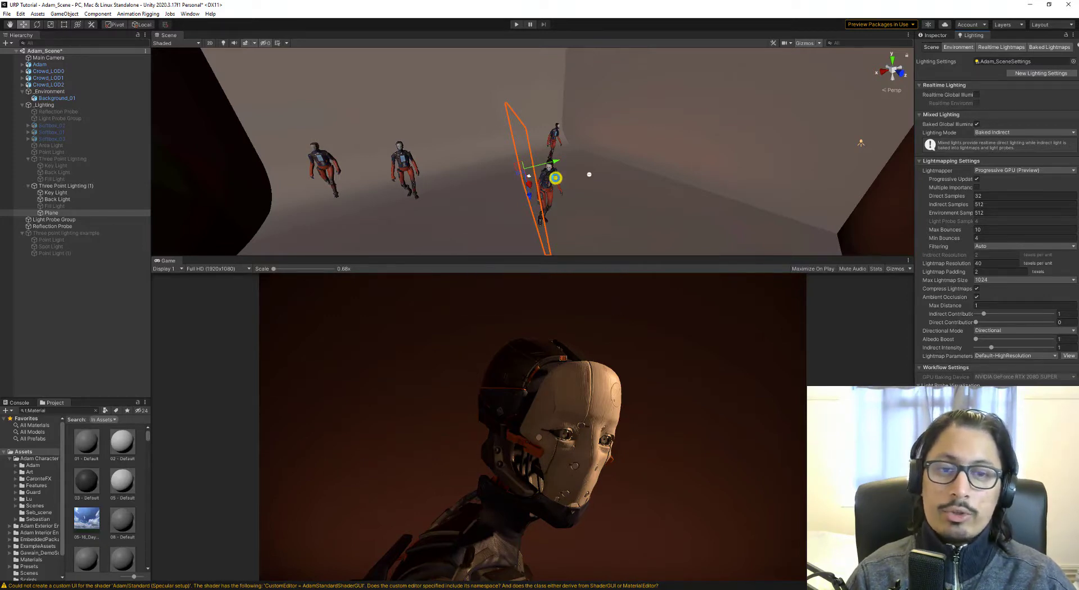
pyautogui.hotkey('ctrl', 'z')
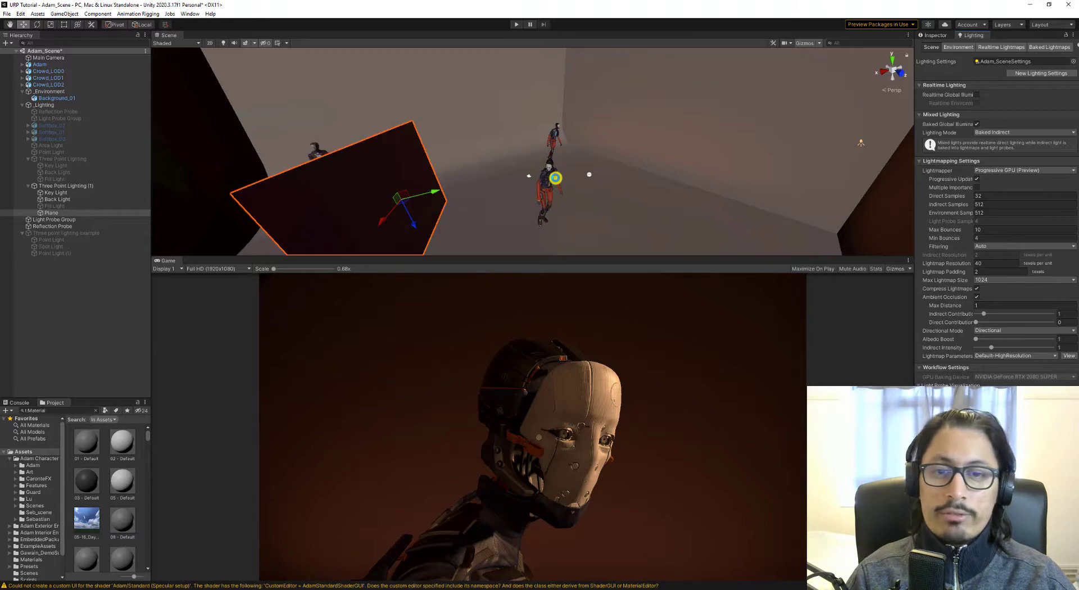
# - Scale up the Plane reflector uniformly and rebake the scene lighting
pyautogui.click(947, 36)
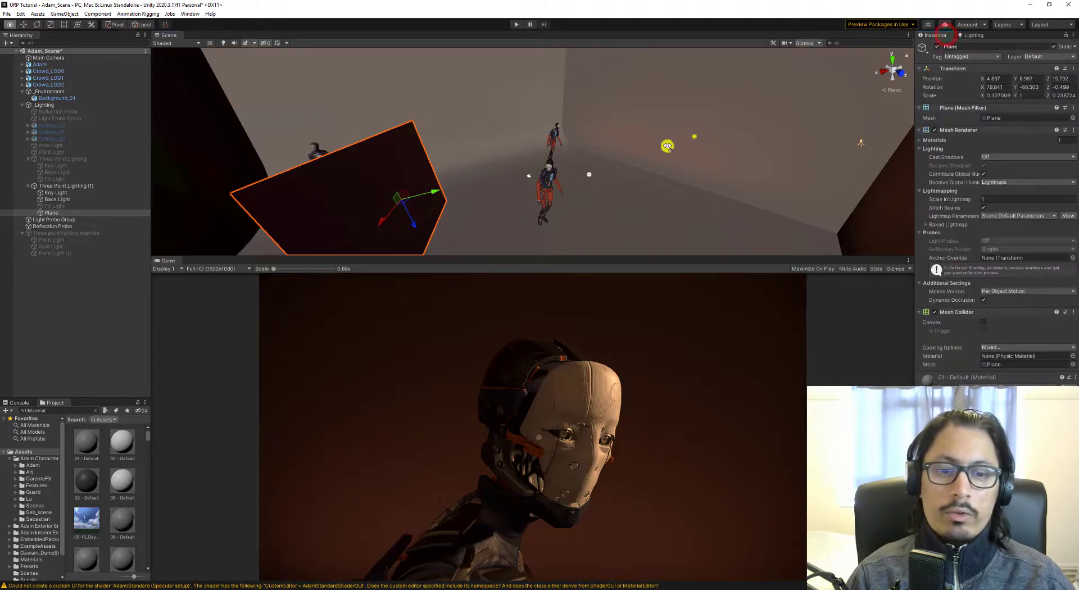
pyautogui.keyDown('alt'); pyautogui.moveTo(694, 137); pyautogui.dragTo(433, 160); pyautogui.keyUp('alt')
pyautogui.press('r')
pyautogui.moveTo(535, 164); pyautogui.dragTo(580, 100)
pyautogui.click(978, 34)
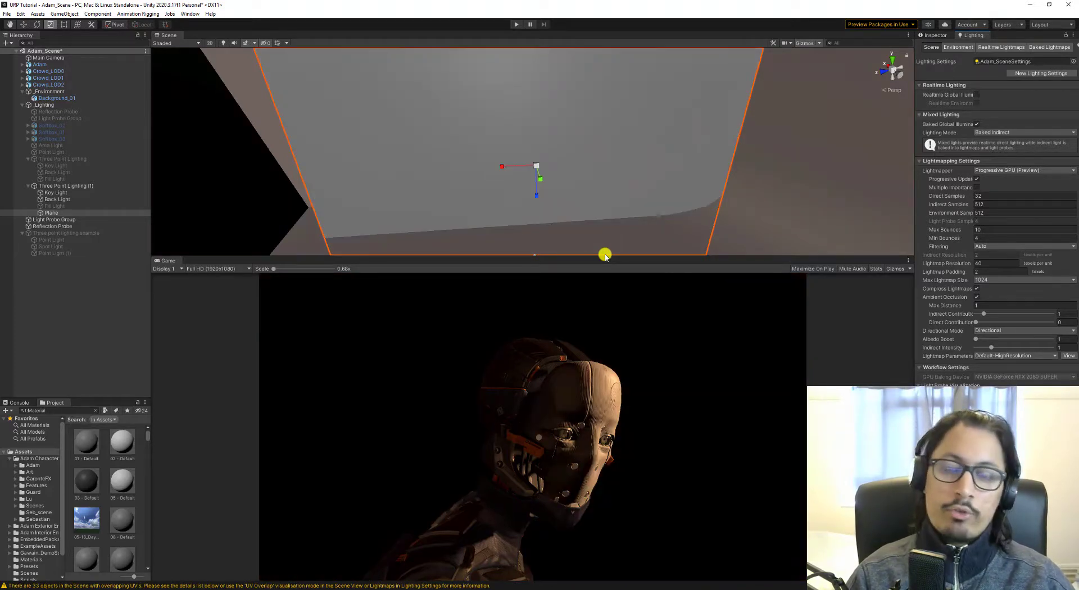
# - Examine the Key Light's cone against the enlarged reflector plane and the character from several angles
pyautogui.moveTo(651, 185); pyautogui.dragTo(450, 184, button='right')
pyautogui.click(468, 120)
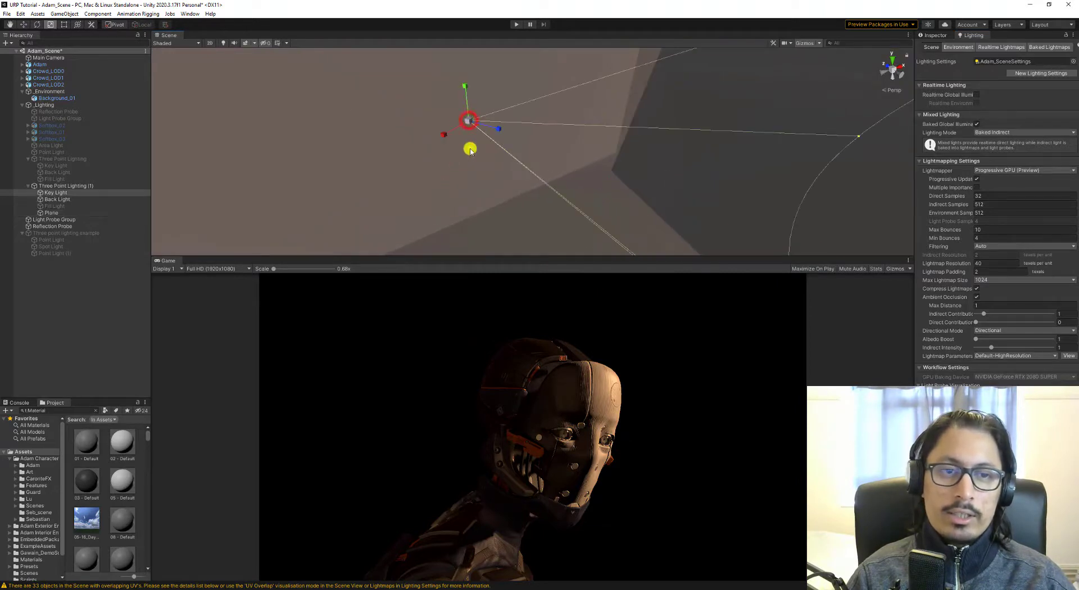
pyautogui.press('f')
pyautogui.moveTo(686, 115); pyautogui.dragTo(685, 115, button='right')
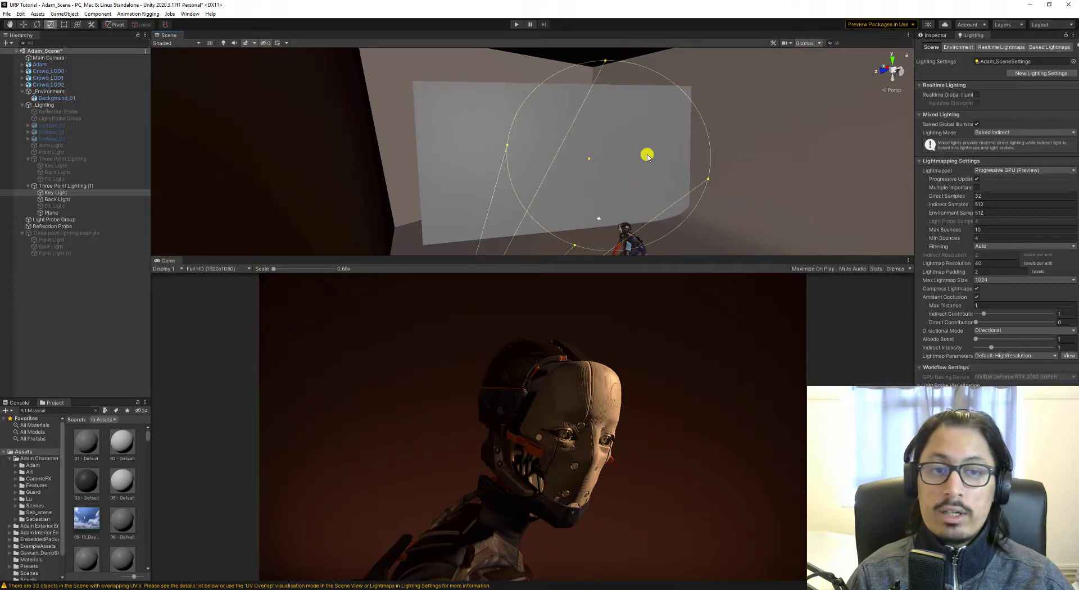
pyautogui.moveTo(647, 156); pyautogui.dragTo(611, 164, button='right')
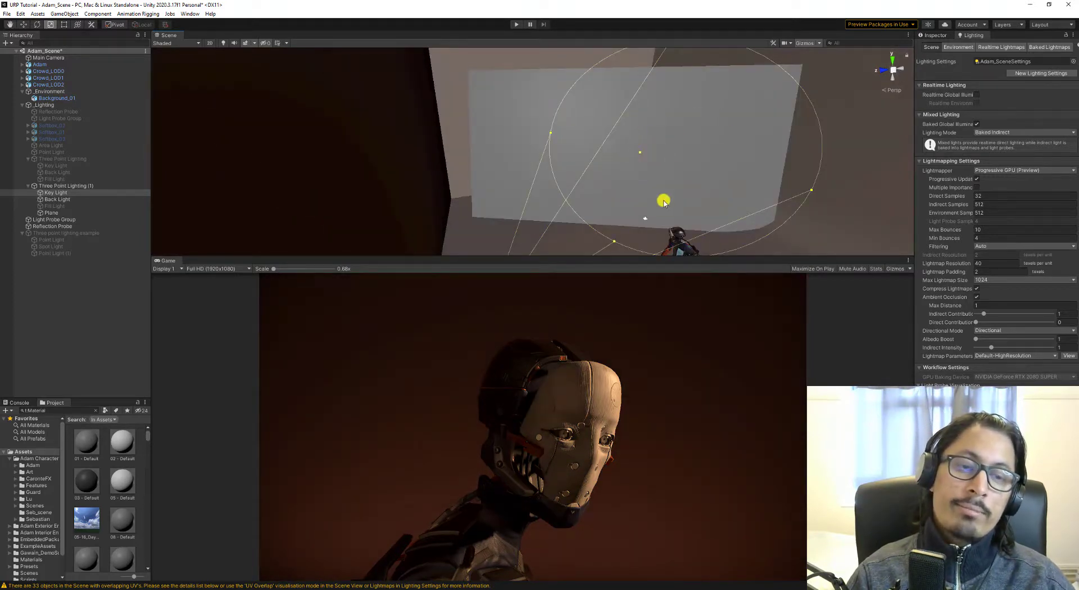
pyautogui.moveTo(651, 176); pyautogui.dragTo(566, 173, button='right')
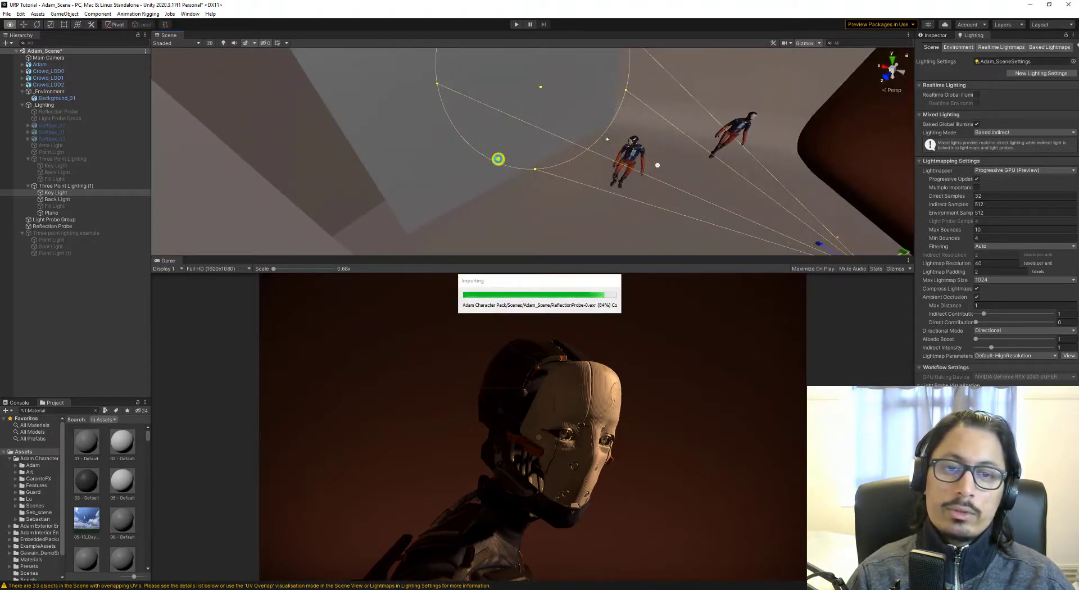
# - Turn on scene lighting in the Scene view and inspect where the Key Light falls on the enlarged reflector plane
pyautogui.click(223, 43)
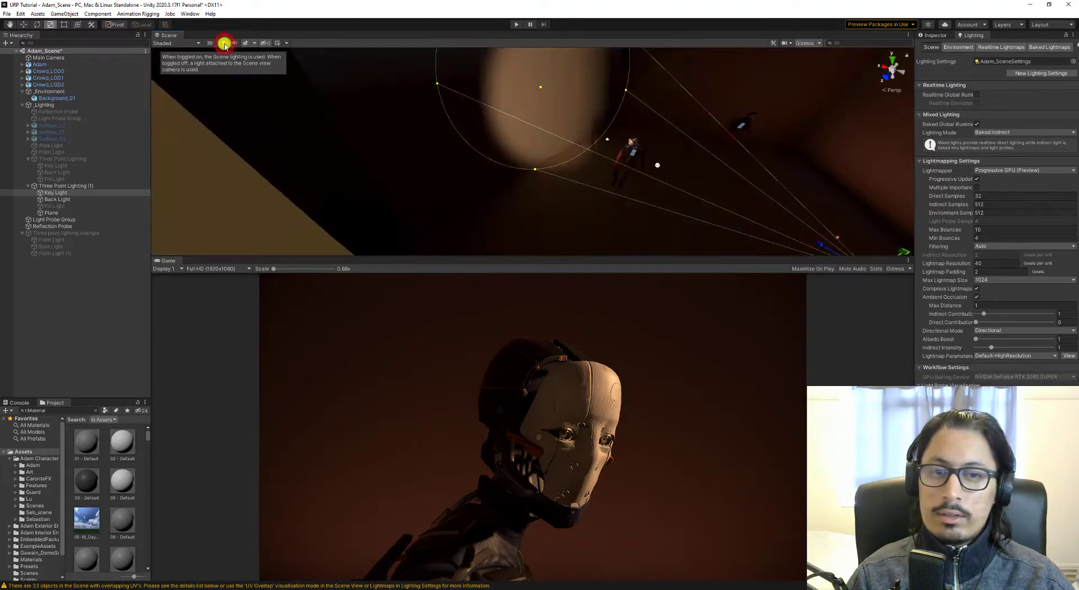
pyautogui.press('d')
pyautogui.moveTo(498, 192); pyautogui.dragTo(534, 162, button='right')
pyautogui.press('a')
# - Undo the enlargement of the Plane reflector and select the dark 03 - Default material
pyautogui.click(392, 137)
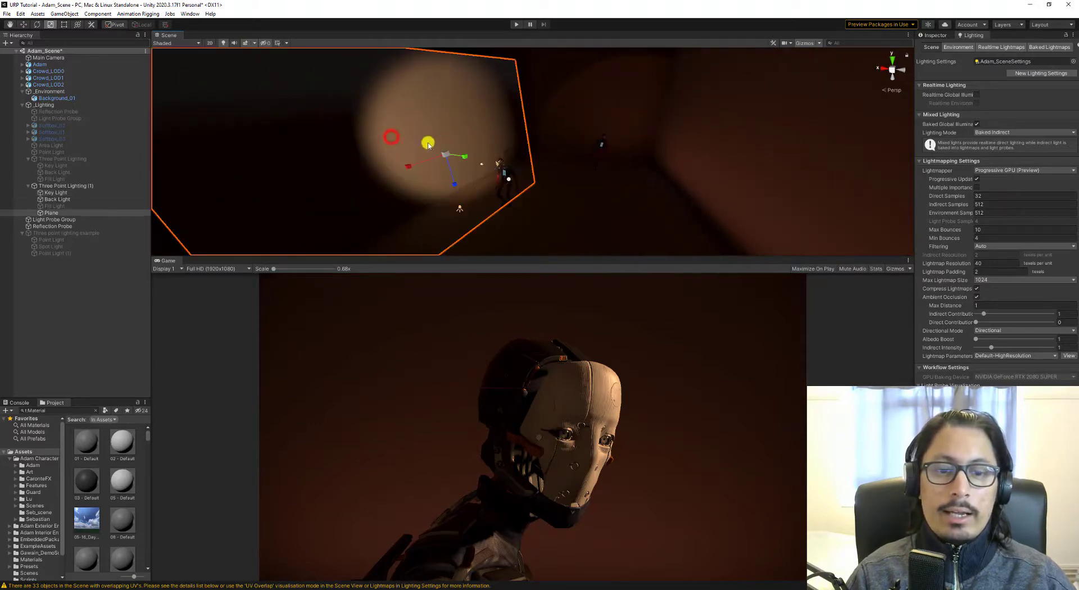
pyautogui.hotkey('ctrl', 'z')
pyautogui.hotkey('ctrl', 'z')
pyautogui.hotkey('ctrl', 'z')
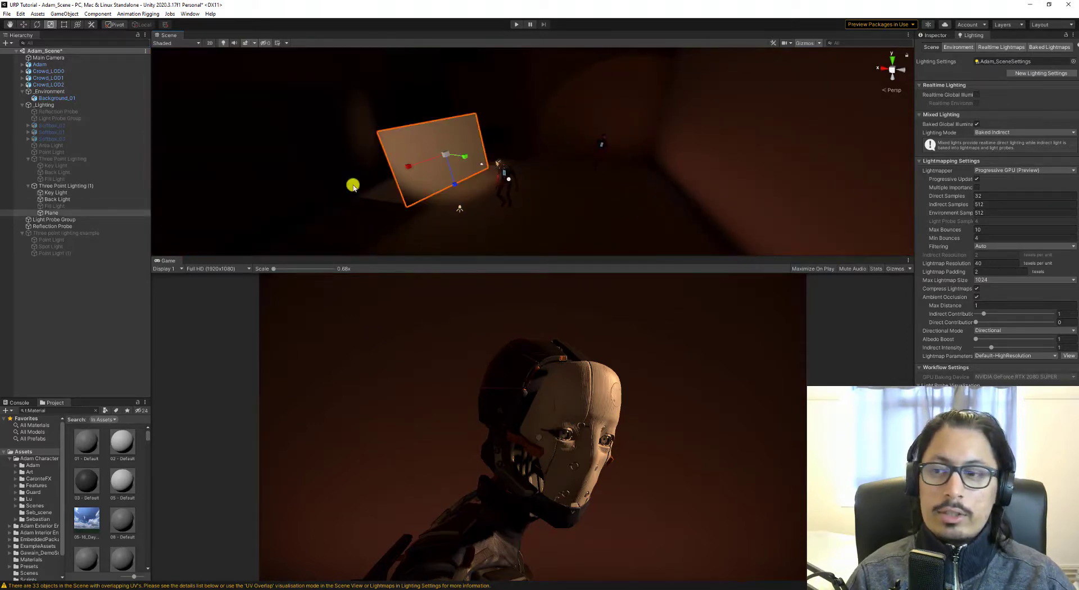
pyautogui.click(89, 479)
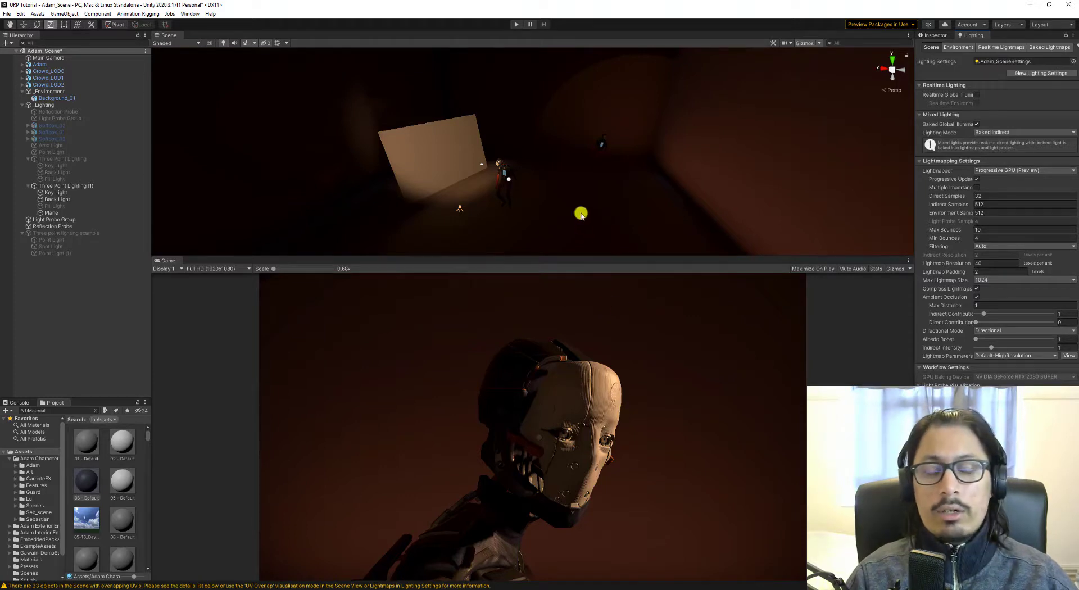
# - Select the Key Light in the scene and open its color for editing
pyautogui.press('a')
pyautogui.moveTo(578, 203); pyautogui.dragTo(590, 199, button='right')
pyautogui.press('d')
pyautogui.press('a')
pyautogui.press('d')
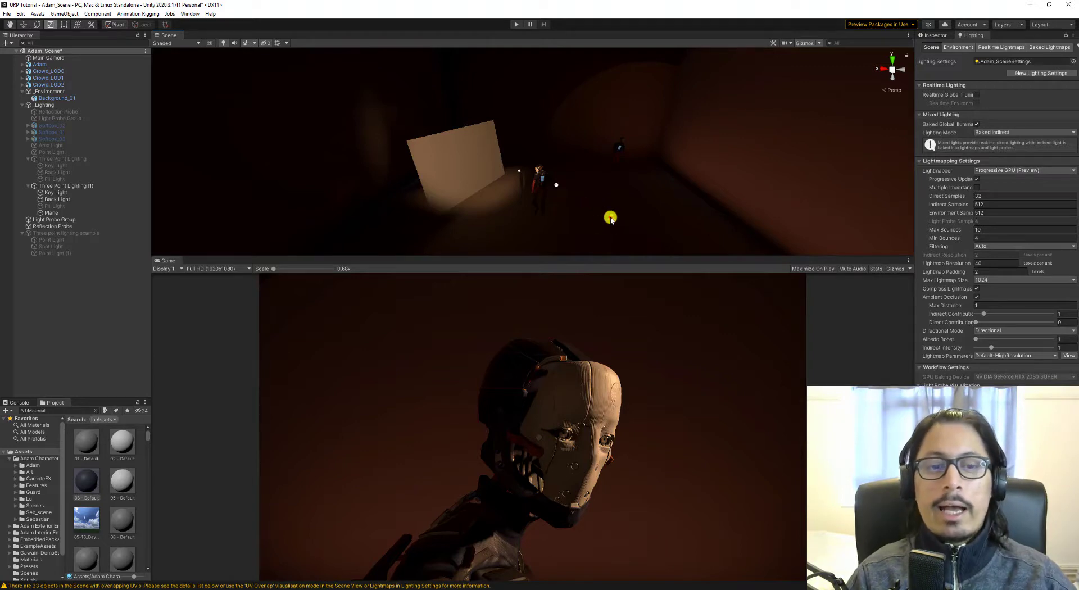
pyautogui.click(611, 217)
pyautogui.click(933, 35)
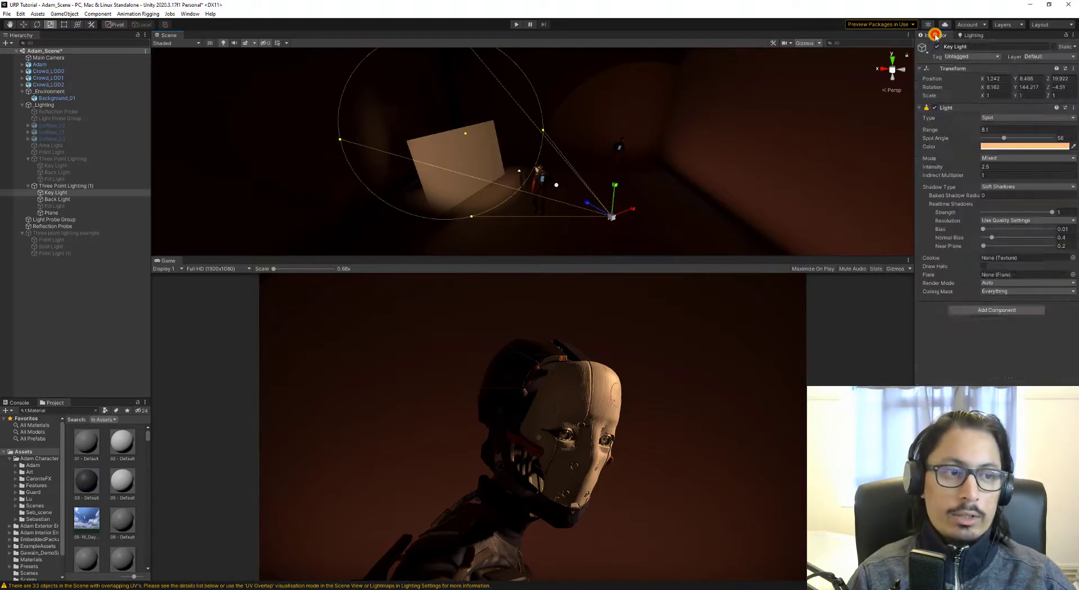
pyautogui.click(1019, 146)
pyautogui.moveTo(1011, 178); pyautogui.dragTo(1061, 193)
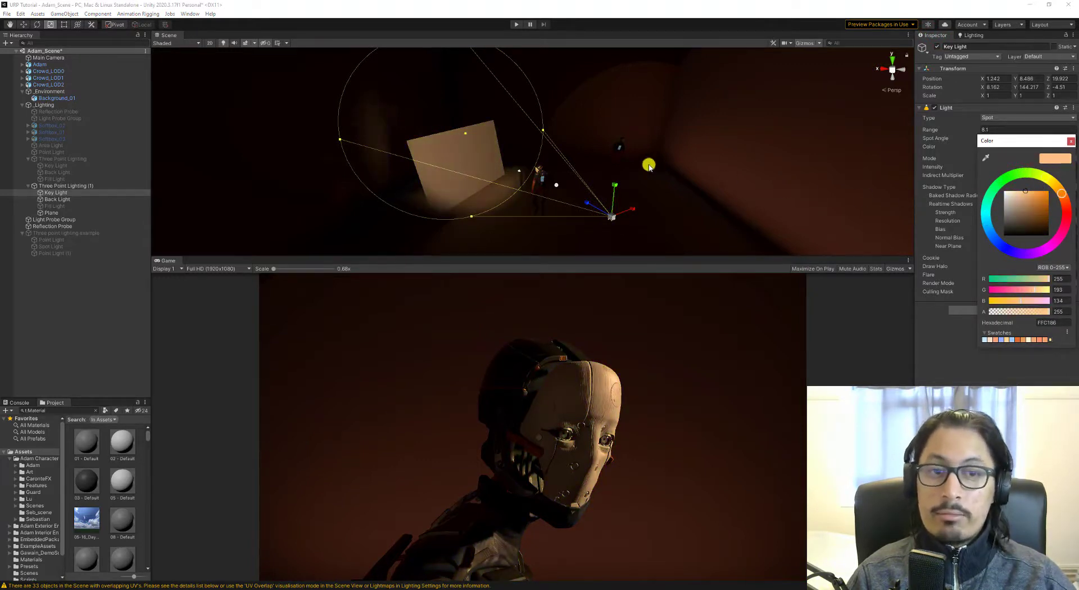